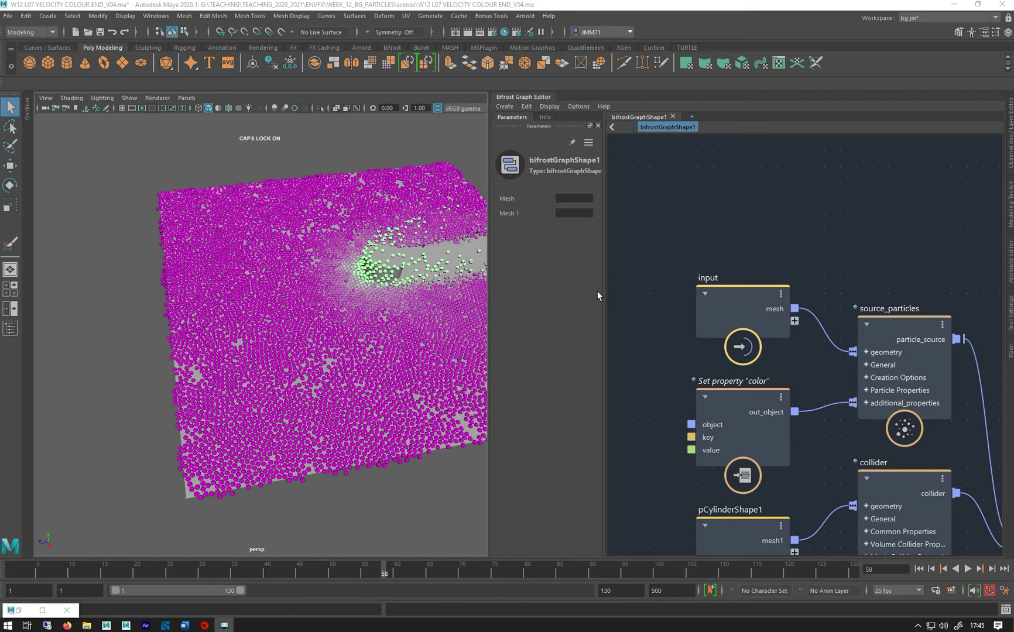
Show the particle plane from a lower angle and widen the Bifrost Graph Editor beside the viewport
{"action": "left_click_drag", "start_coordinate": [134, 283], "coordinate": [246, 193], "text": "alt"}
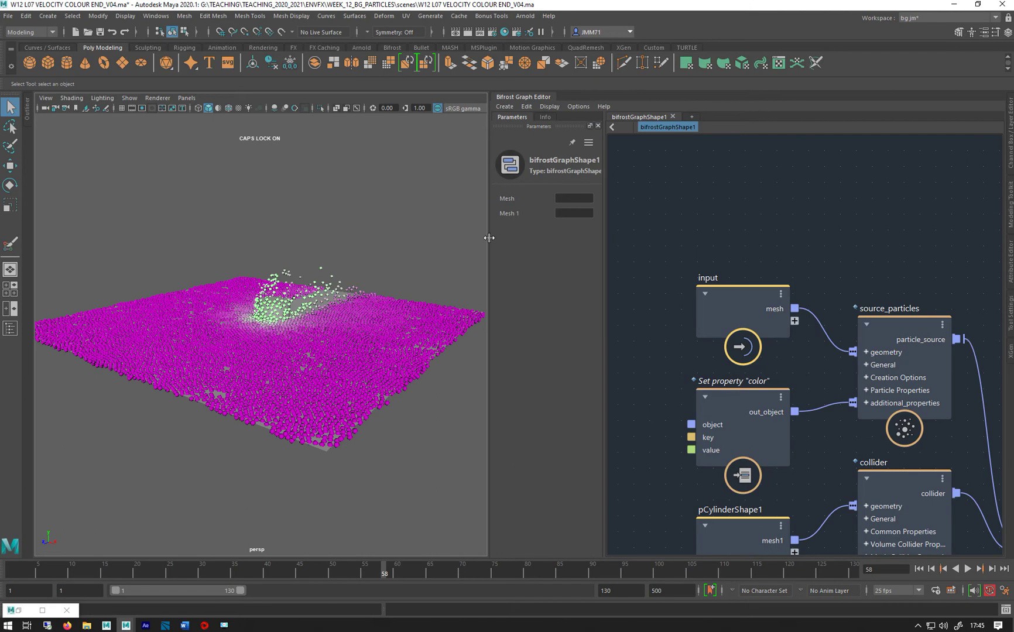
{"action": "left_click_drag", "start_coordinate": [489, 238], "coordinate": [297, 238]}
{"action": "middle_click_drag", "start_coordinate": [797, 242], "coordinate": [517, 129], "text": "alt"}
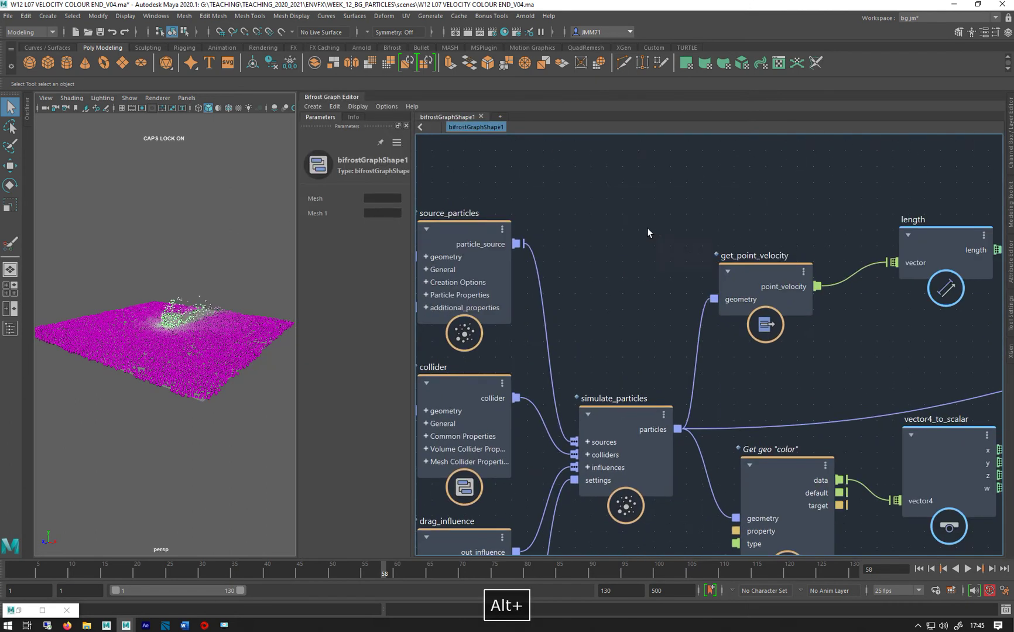
Arrange the get_point_velocity, length, add, color get/set and vector4/scalar conversion nodes into a compact cluster
{"action": "middle_click_drag", "start_coordinate": [648, 229], "coordinate": [524, 182], "text": "alt"}
{"action": "right_click_drag", "start_coordinate": [525, 183], "coordinate": [610, 275], "text": "alt"}
{"action": "left_click_drag", "start_coordinate": [638, 351], "coordinate": [665, 348]}
{"action": "left_click_drag", "start_coordinate": [598, 232], "coordinate": [649, 240]}
{"action": "left_click_drag", "start_coordinate": [895, 199], "coordinate": [871, 213]}
{"action": "middle_click_drag", "start_coordinate": [764, 289], "coordinate": [623, 266], "text": "alt"}
{"action": "left_click_drag", "start_coordinate": [803, 308], "coordinate": [776, 303]}
{"action": "left_click_drag", "start_coordinate": [919, 250], "coordinate": [872, 270]}
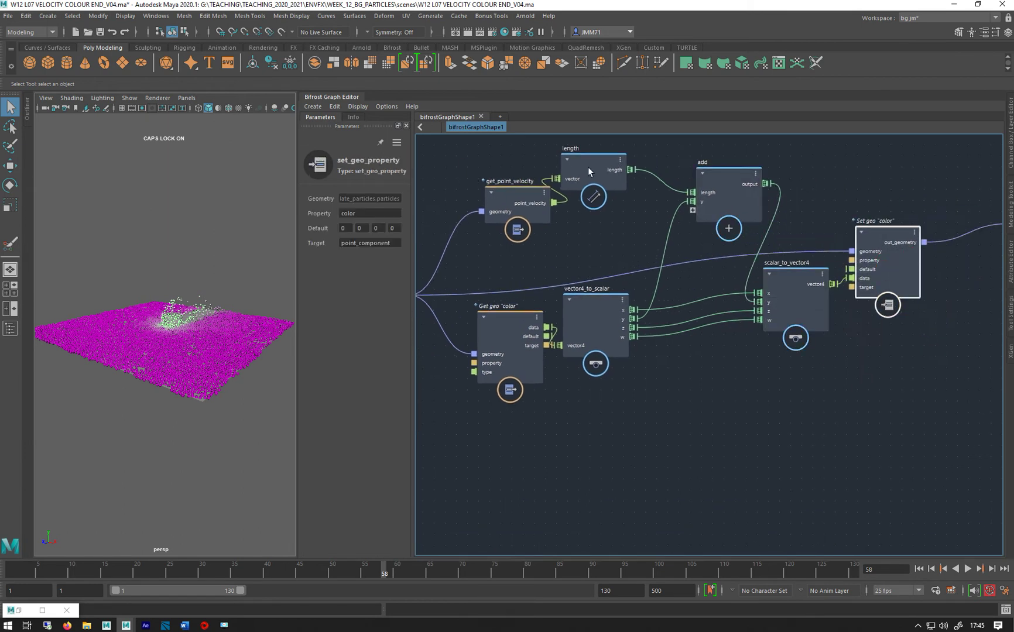
{"action": "left_click_drag", "start_coordinate": [590, 171], "coordinate": [611, 217]}
{"action": "left_click_drag", "start_coordinate": [729, 175], "coordinate": [734, 200]}
{"action": "left_click_drag", "start_coordinate": [515, 193], "coordinate": [512, 213]}
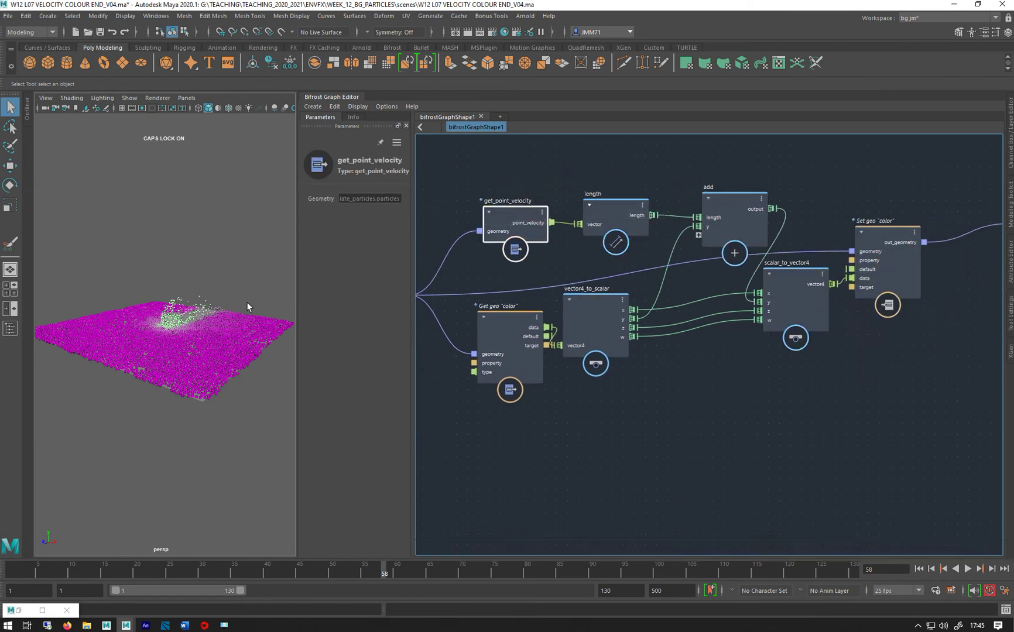
Group all the velocity and color nodes, from get_point_velocity through Set geo "color", into one compound
{"action": "left_click_drag", "start_coordinate": [424, 162], "coordinate": [975, 436]}
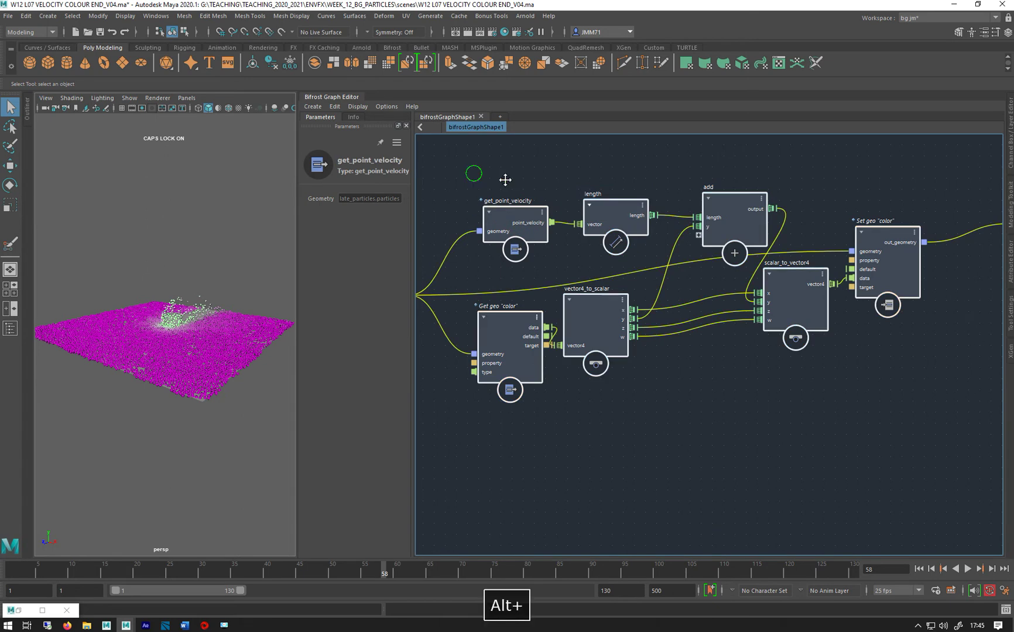
{"action": "mouse_move", "coordinate": [471, 172]}
{"action": "middle_mouse_down", "text": "alt"}
{"action": "mouse_move", "coordinate": [512, 207]}
{"action": "mouse_move", "coordinate": [467, 186]}
{"action": "middle_mouse_up", "text": "alt"}
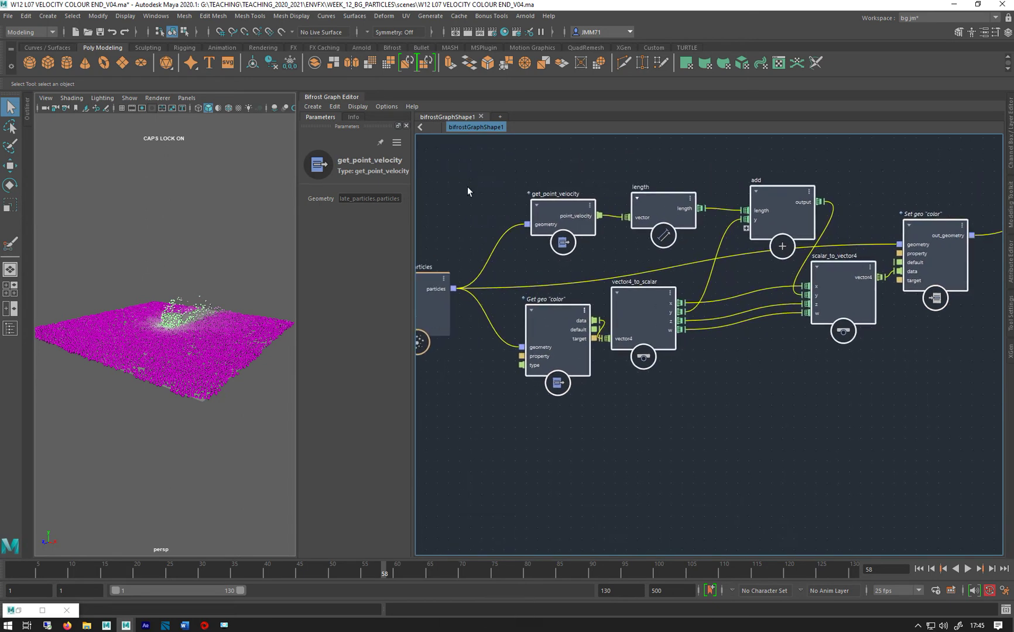
{"action": "key", "text": "ctrl+g"}
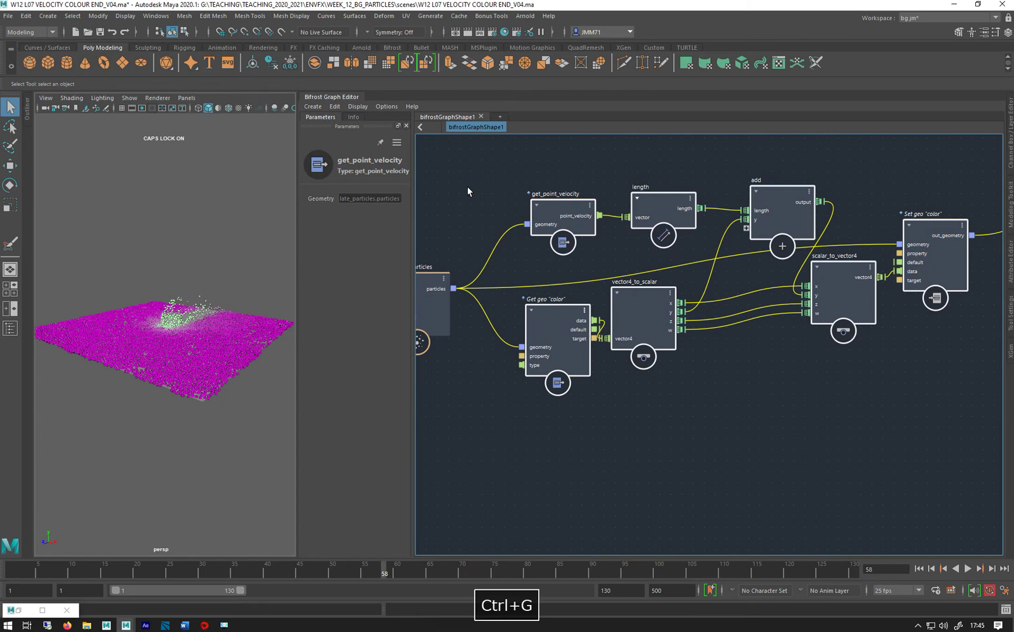
Open the new compound and place its output node just past the Set geo "color" node
{"action": "middle_click_drag", "start_coordinate": [572, 206], "coordinate": [567, 228], "text": "alt"}
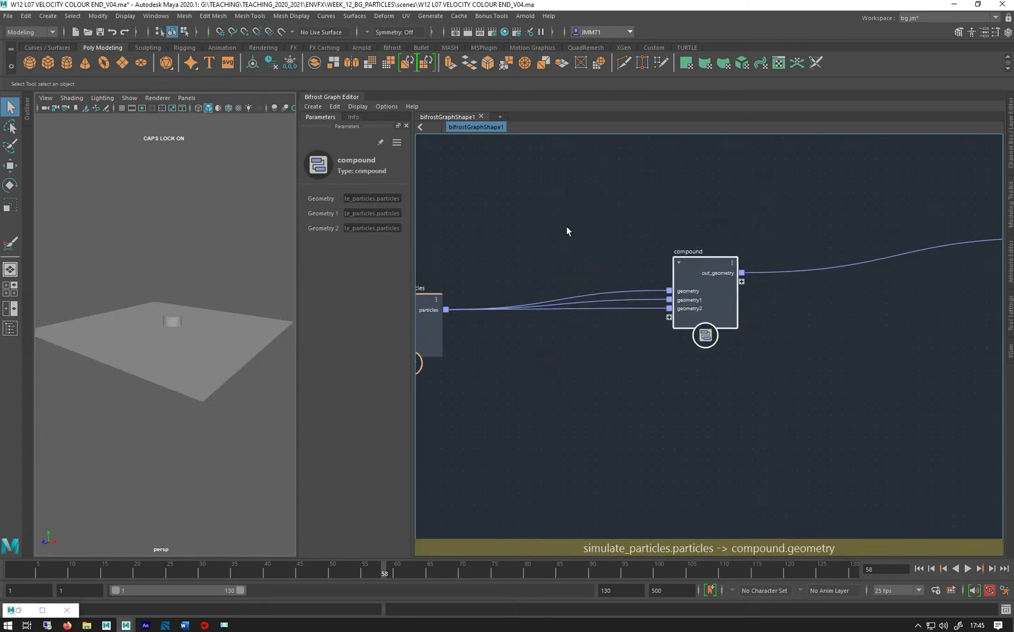
{"action": "right_click_drag", "start_coordinate": [634, 289], "coordinate": [839, 307], "text": "alt"}
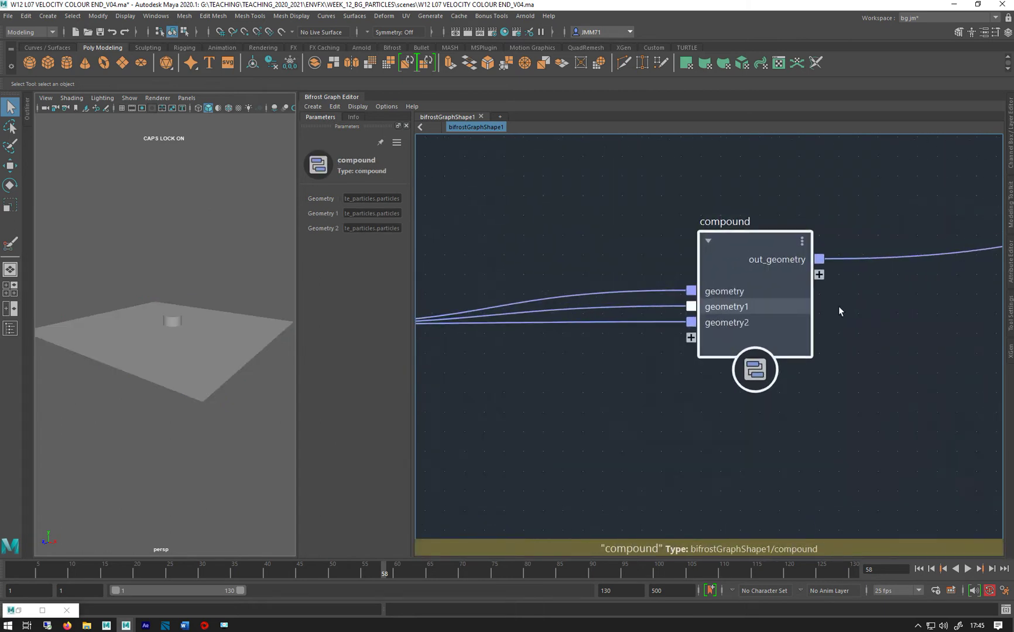
{"action": "double_click", "coordinate": [716, 260]}
{"action": "right_click_drag", "start_coordinate": [612, 253], "coordinate": [551, 181], "text": "alt"}
{"action": "middle_click_drag", "start_coordinate": [680, 328], "coordinate": [549, 172], "text": "alt"}
{"action": "right_click_drag", "start_coordinate": [549, 172], "coordinate": [775, 278], "text": "alt"}
{"action": "left_click_drag", "start_coordinate": [687, 182], "coordinate": [832, 171]}
{"action": "middle_click_drag", "start_coordinate": [841, 272], "coordinate": [670, 285], "text": "alt"}
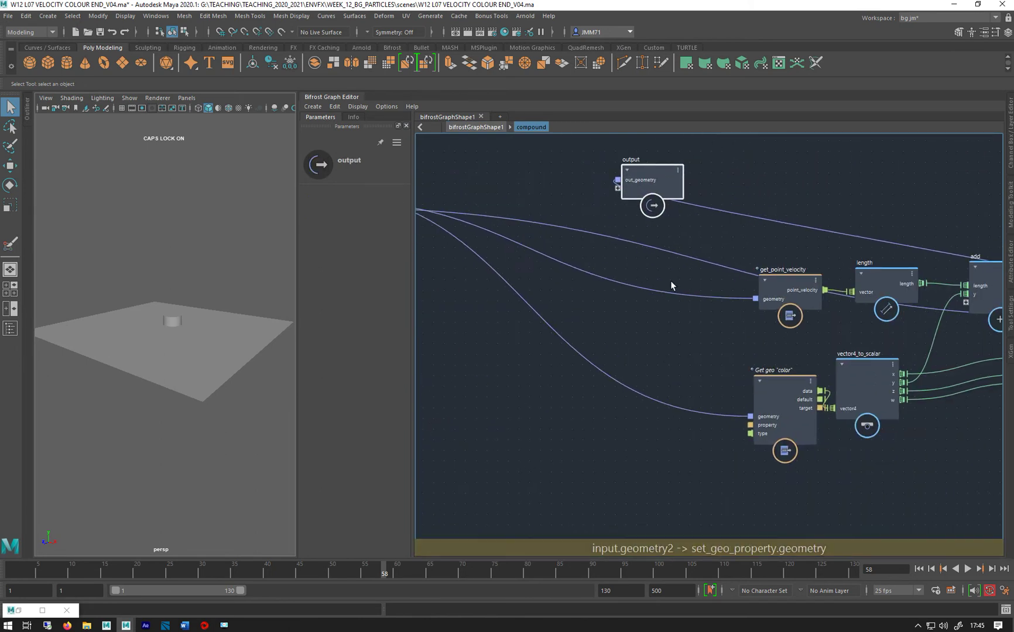
{"action": "right_click_drag", "start_coordinate": [669, 285], "coordinate": [633, 256], "text": "alt"}
{"action": "left_click_drag", "start_coordinate": [657, 213], "coordinate": [1010, 244]}
{"action": "middle_click_drag", "start_coordinate": [805, 233], "coordinate": [521, 199], "text": "alt"}
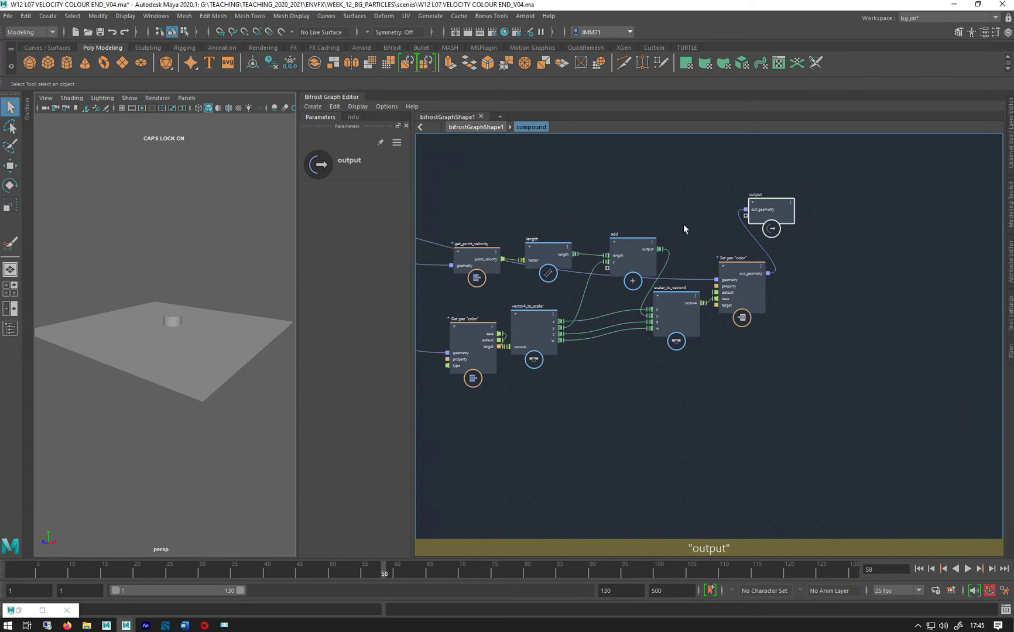
{"action": "left_click_drag", "start_coordinate": [761, 220], "coordinate": [902, 246]}
Connect the compound input's geometry port to the geometry port of get_point_velocity, replacing the geometry1 link
{"action": "middle_click_drag", "start_coordinate": [485, 191], "coordinate": [846, 254], "text": "alt"}
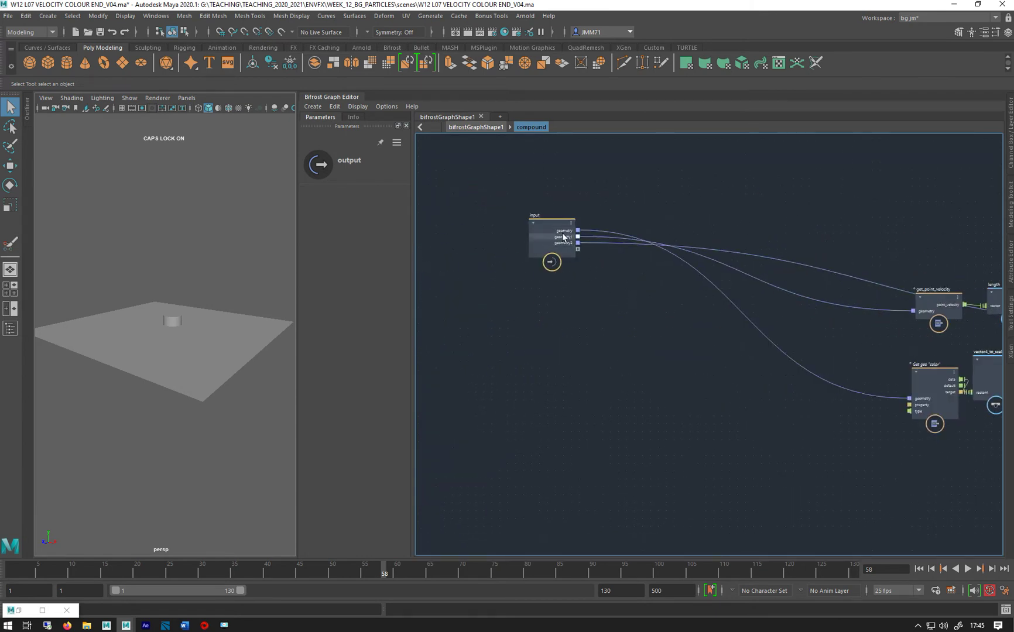
{"action": "scroll", "coordinate": [565, 206], "scroll_direction": "up", "scroll_amount": 3}
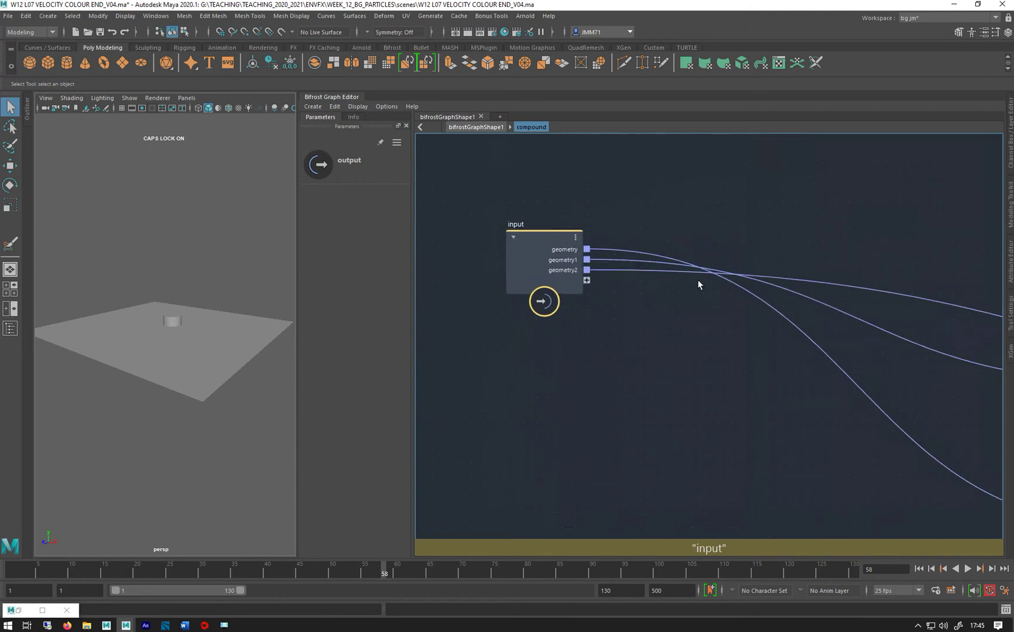
{"action": "middle_click_drag", "start_coordinate": [786, 238], "coordinate": [676, 236], "text": "alt"}
{"action": "scroll", "coordinate": [749, 228], "scroll_direction": "down", "scroll_amount": 3}
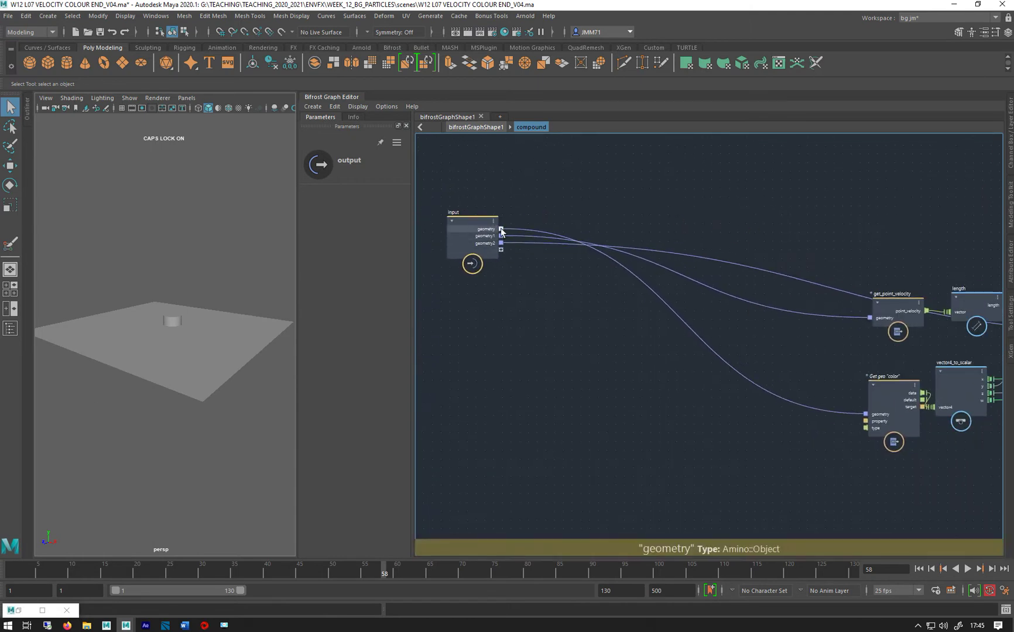
{"action": "left_click_drag", "start_coordinate": [683, 271], "coordinate": [865, 414]}
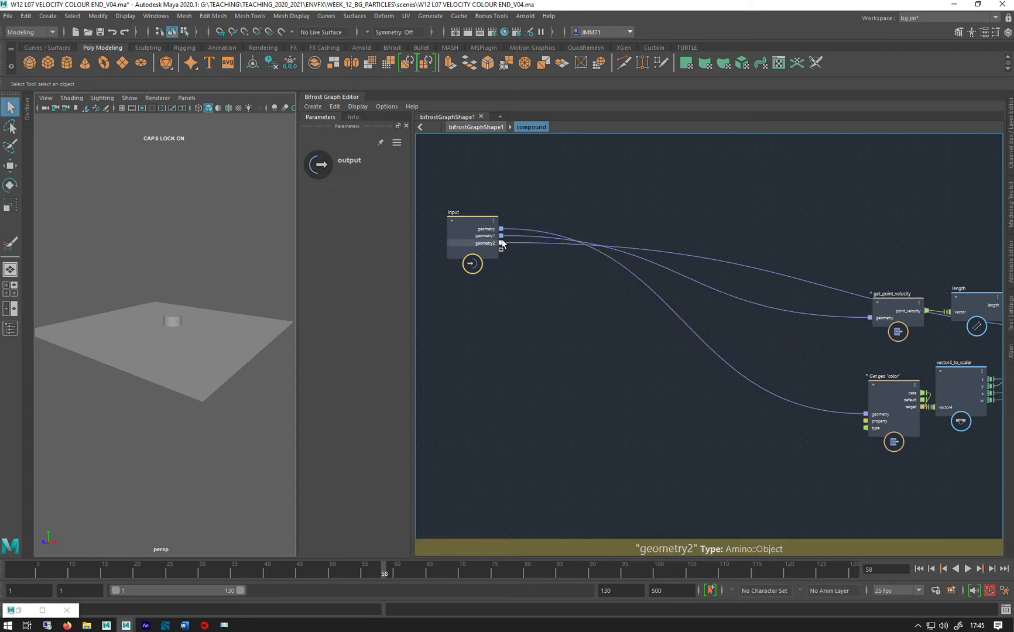
{"action": "middle_click_drag", "start_coordinate": [672, 232], "coordinate": [647, 236]}
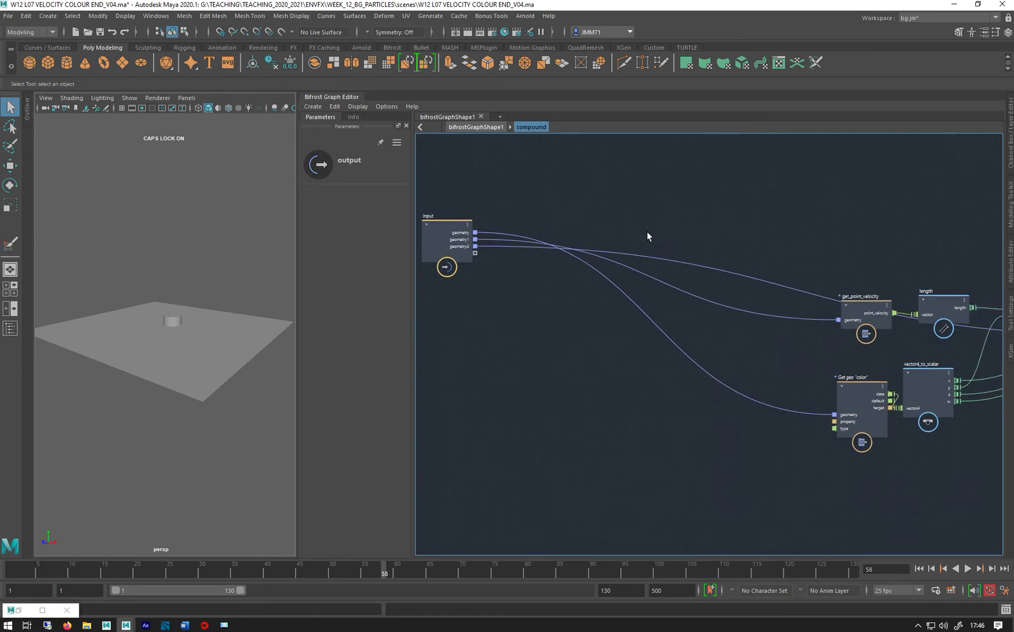
{"action": "scroll", "coordinate": [648, 236], "scroll_direction": "down", "scroll_amount": 2}
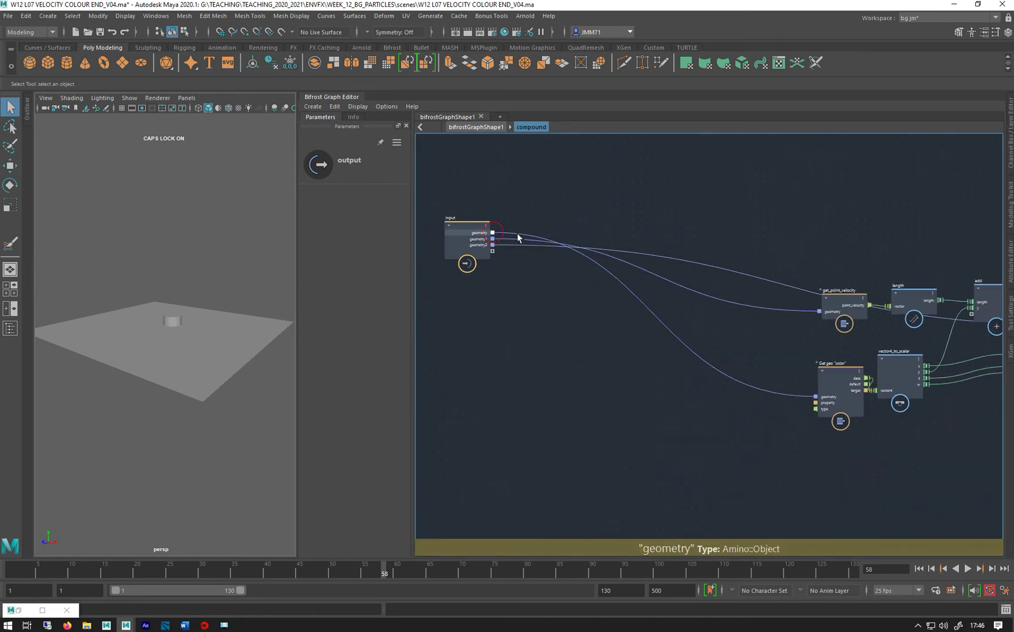
{"action": "left_click_drag", "start_coordinate": [517, 237], "coordinate": [824, 314]}
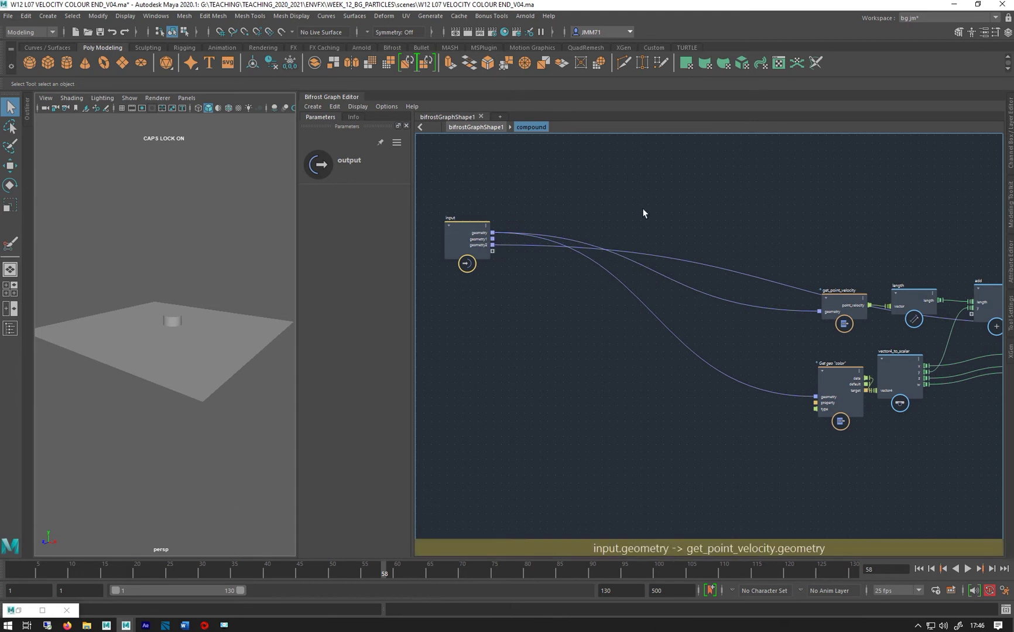
{"action": "middle_click_drag", "start_coordinate": [678, 206], "coordinate": [566, 207], "text": "alt"}
{"action": "left_click_drag", "start_coordinate": [983, 320], "coordinate": [781, 237]}
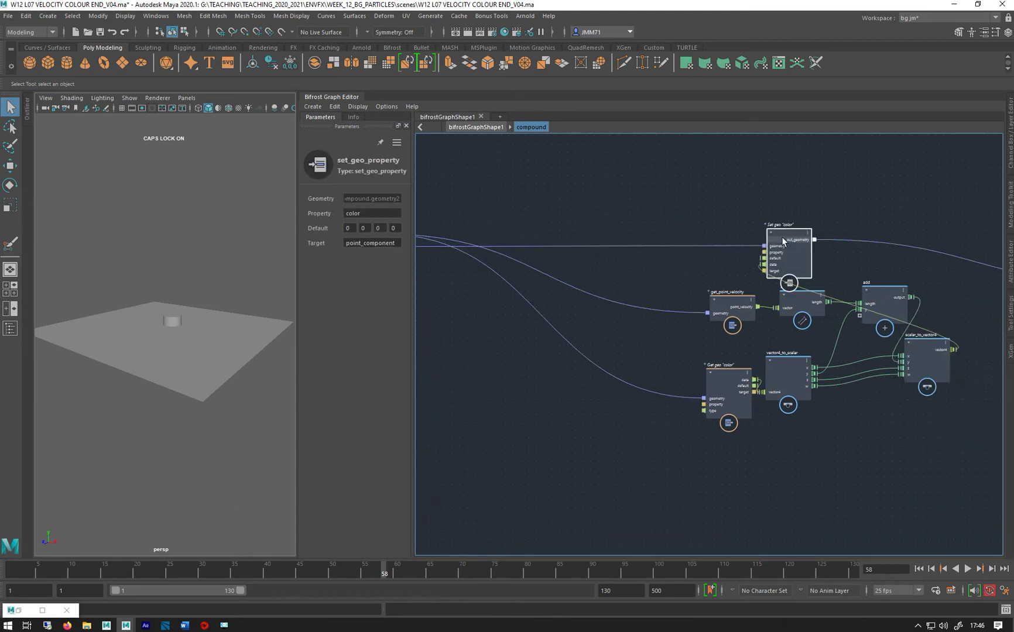
{"action": "middle_click_drag", "start_coordinate": [493, 189], "coordinate": [661, 209], "text": "alt"}
{"action": "left_click_drag", "start_coordinate": [962, 263], "coordinate": [975, 266]}
{"action": "middle_click_drag", "start_coordinate": [795, 224], "coordinate": [609, 194], "text": "alt"}
{"action": "left_click_drag", "start_coordinate": [800, 244], "coordinate": [1013, 292]}
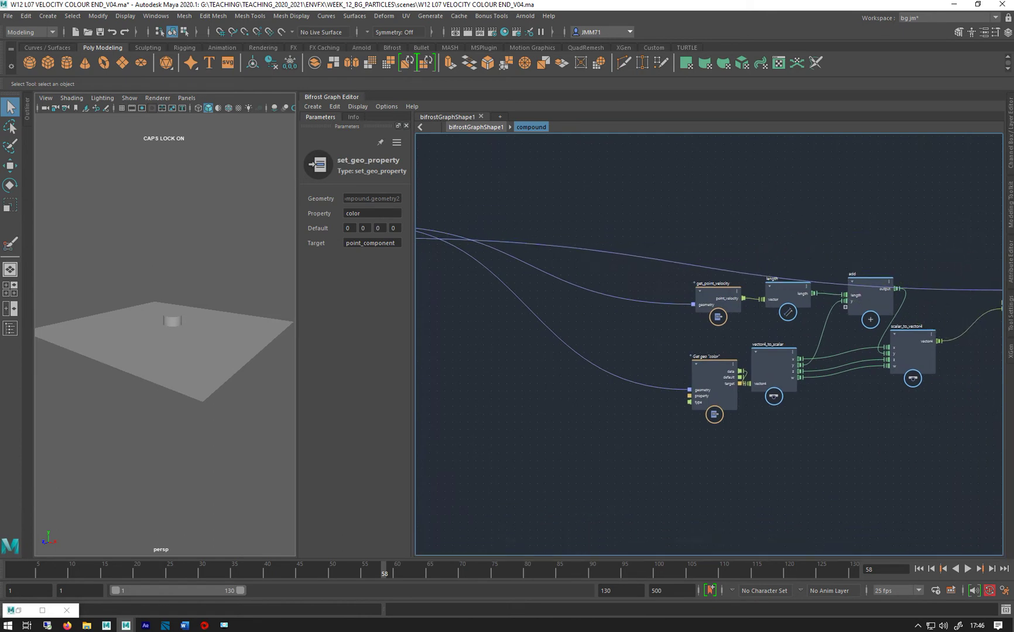
Connect the compound input's geometry port to the geometry port of Set geo "color", replacing the geometry2 link
{"action": "middle_click_drag", "start_coordinate": [556, 209], "coordinate": [589, 278]}
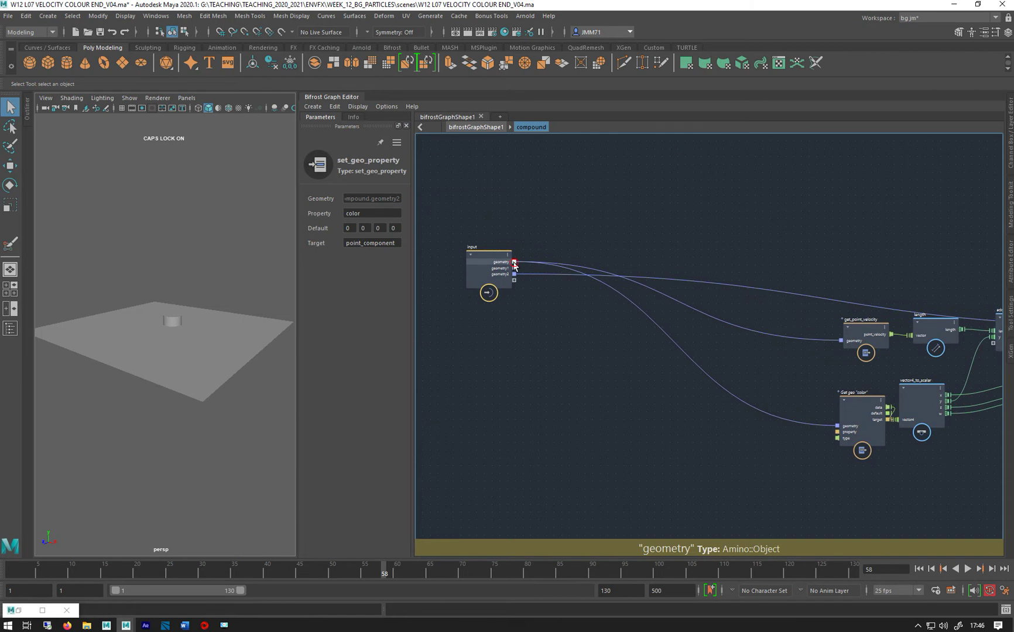
{"action": "left_click_drag", "start_coordinate": [657, 169], "coordinate": [871, 222]}
{"action": "middle_click_drag", "start_coordinate": [871, 222], "coordinate": [511, 204], "text": "alt"}
{"action": "left_click_drag", "start_coordinate": [511, 205], "coordinate": [795, 304]}
Delete the unused geometry1 and geometry2 ports from the compound's input node
{"action": "middle_click_drag", "start_coordinate": [554, 233], "coordinate": [905, 231], "text": "alt"}
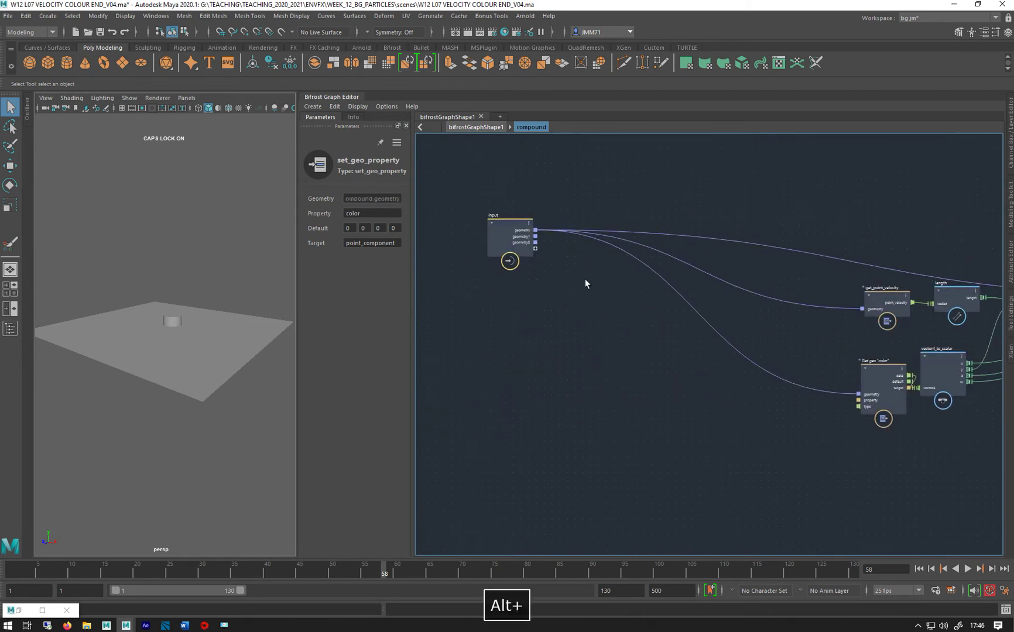
{"action": "right_click", "coordinate": [524, 235]}
{"action": "left_click", "coordinate": [536, 251]}
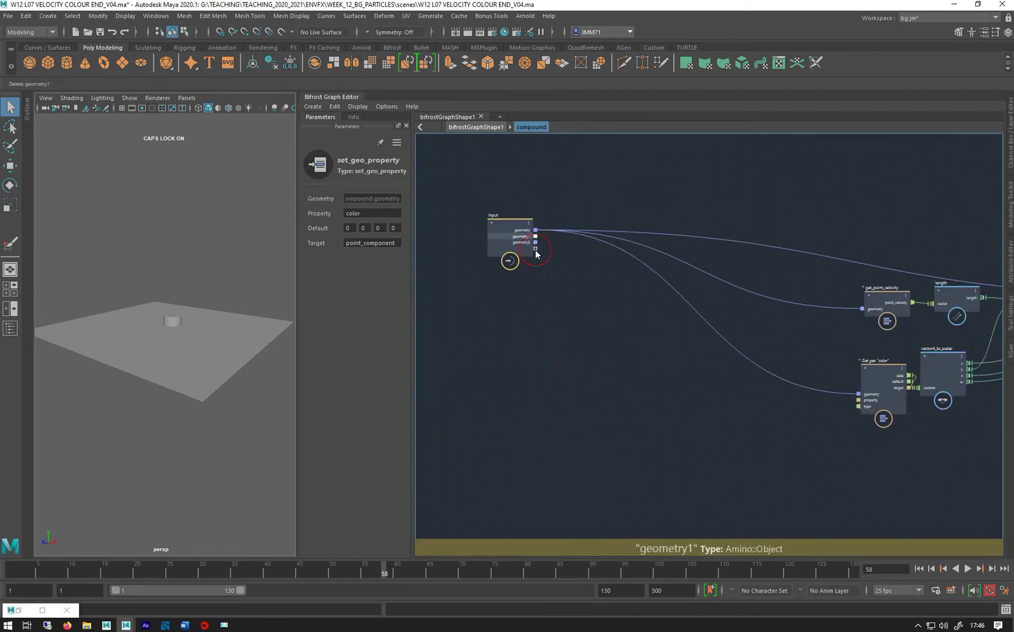
{"action": "right_click", "coordinate": [520, 237]}
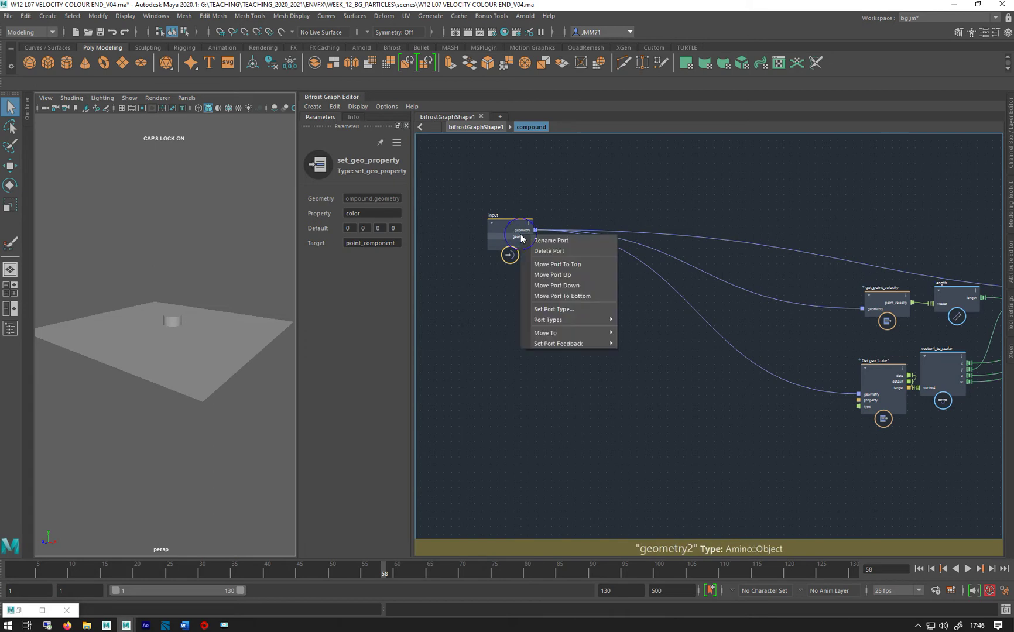
{"action": "left_click", "coordinate": [537, 251]}
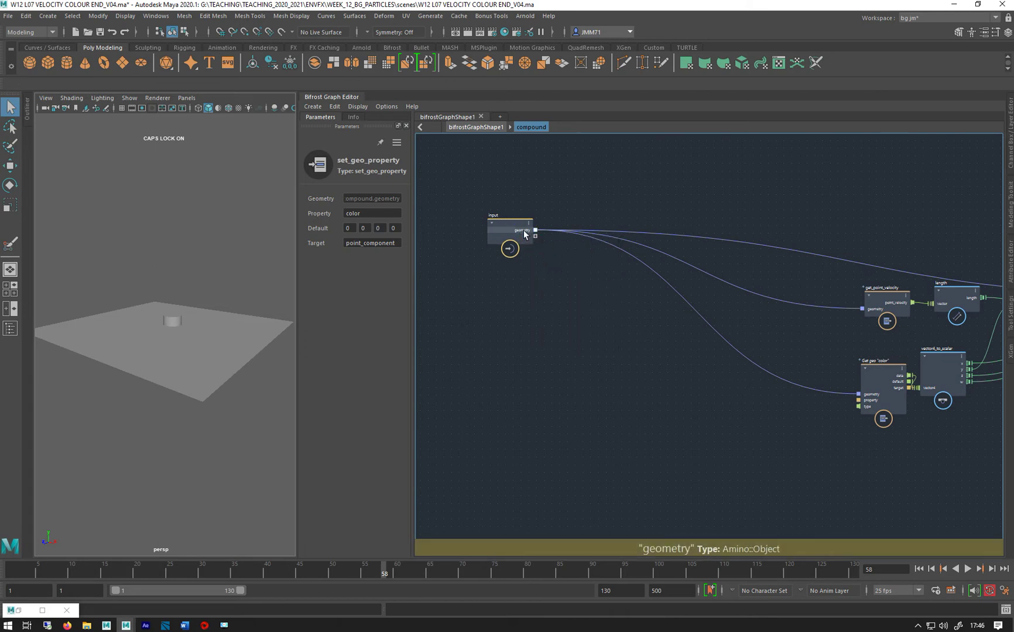
Rename the input node's remaining geometry port to IN_GEO
{"action": "right_click", "coordinate": [525, 234]}
{"action": "left_click", "coordinate": [544, 237]}
{"action": "type", "text": "IN"}
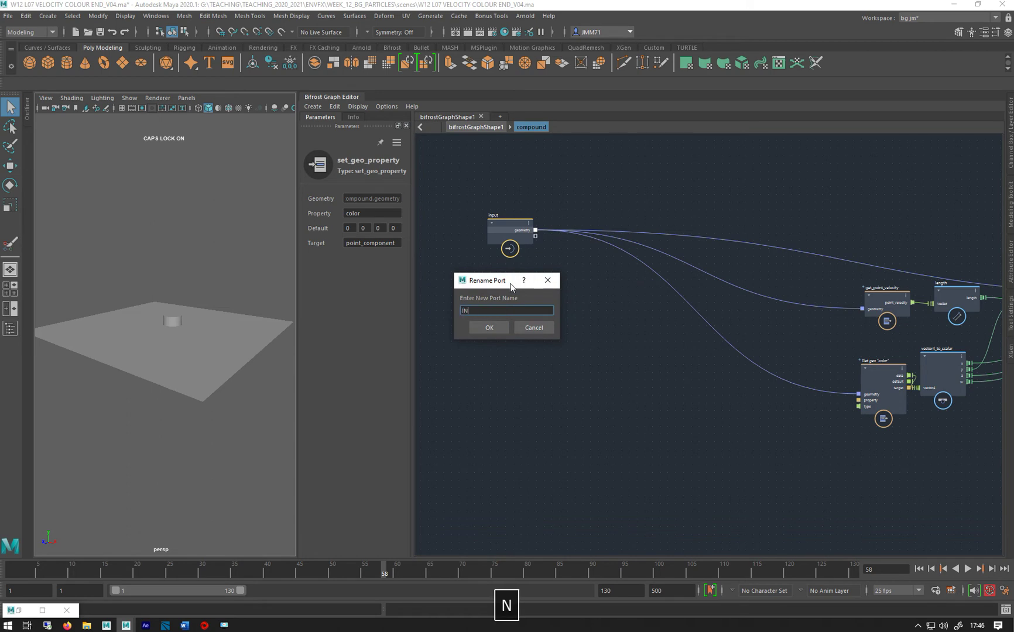
{"action": "type", "text": "_GEO"}
{"action": "key", "text": "Return"}
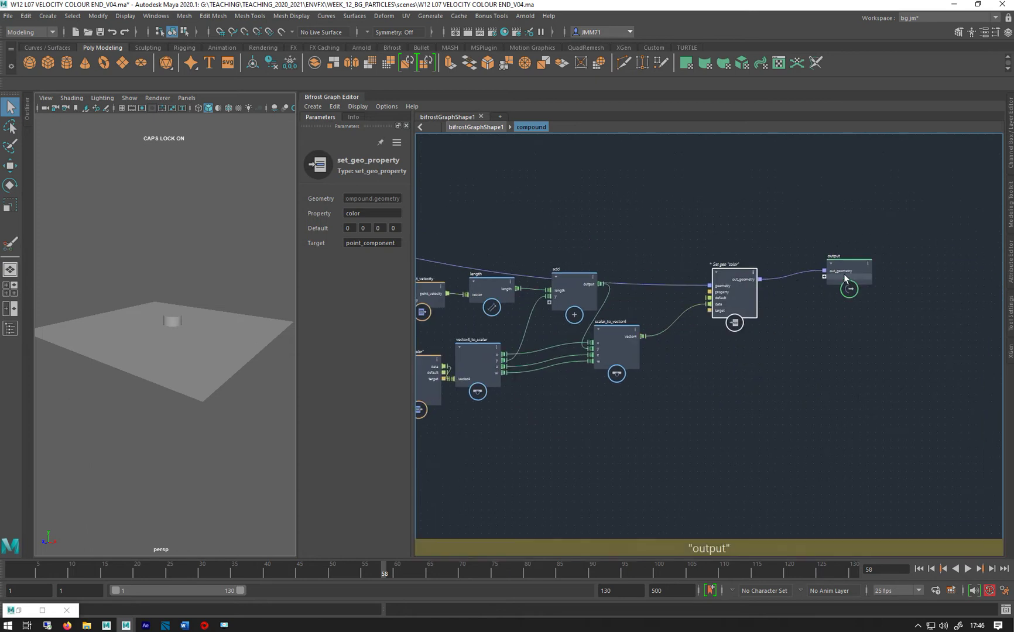
Rename the output node's out_geometry port to OUT_GEO
{"action": "right_click", "coordinate": [843, 273]}
{"action": "left_click", "coordinate": [862, 281]}
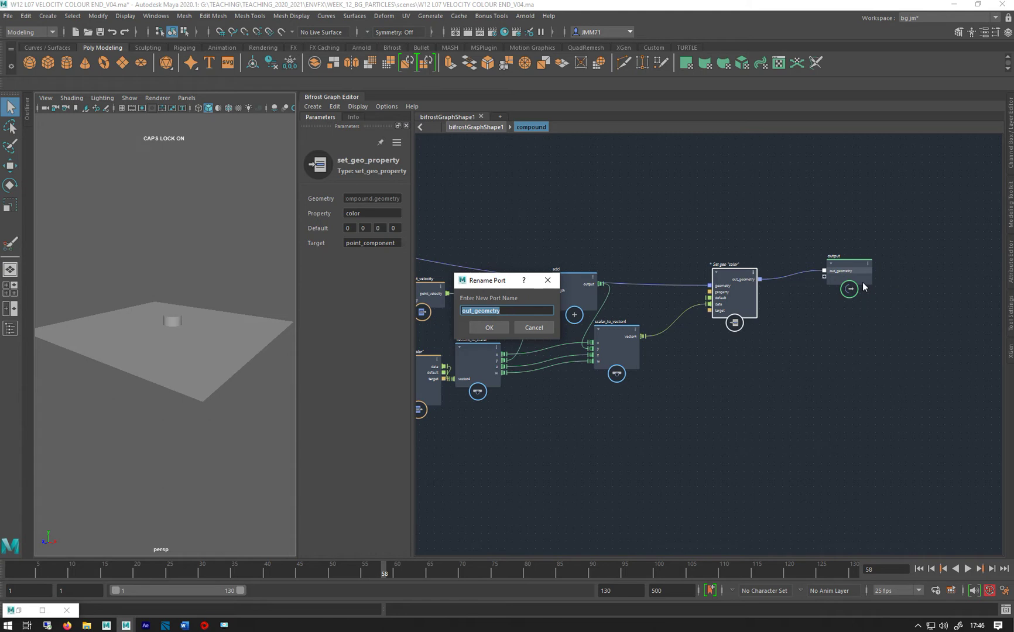
{"action": "type", "text": "ADJUST"}
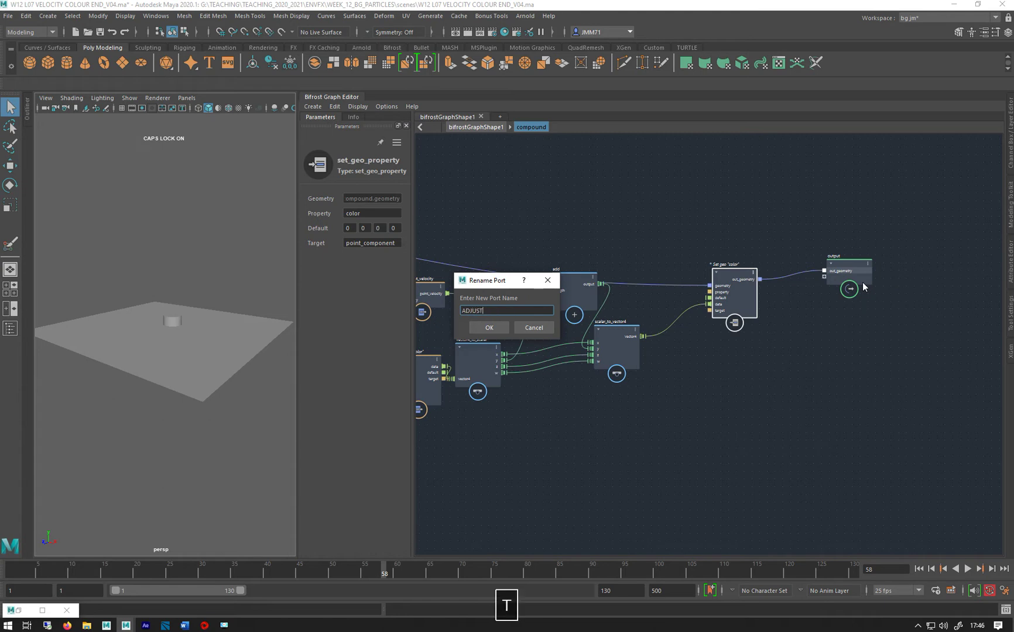
{"action": "key", "text": "BackSpace"}
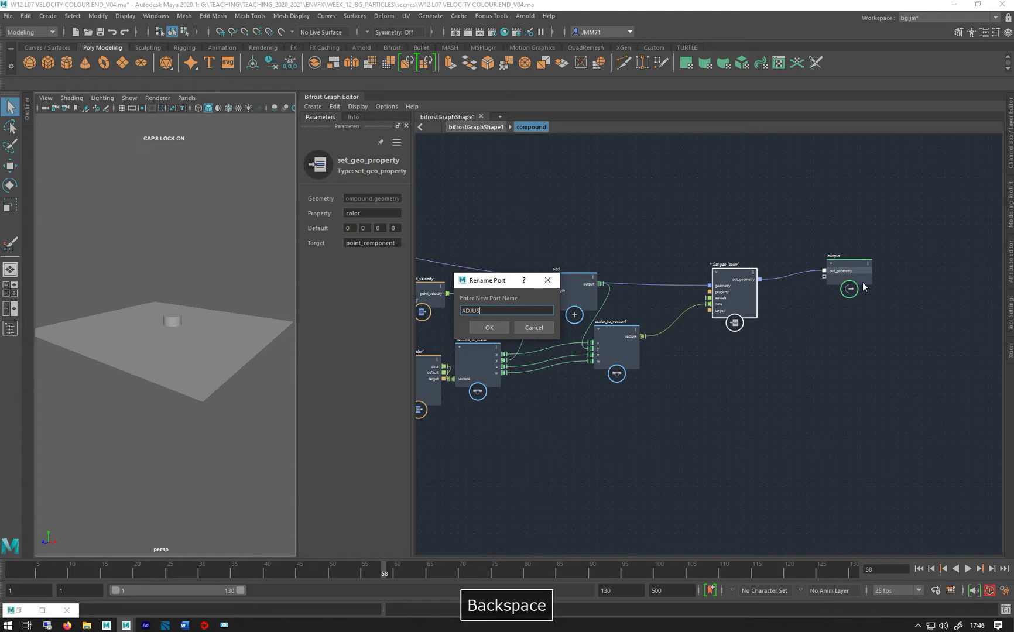
{"action": "type", "text": "VEL_TO_"}
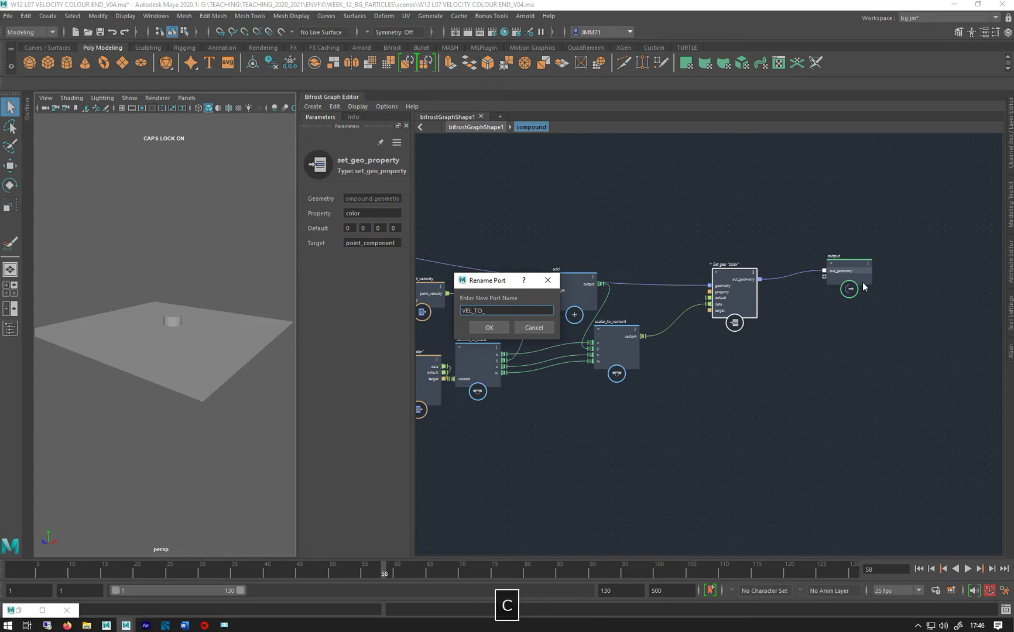
{"action": "type", "text": "COLO"}
{"action": "key", "text": "BackSpace"}
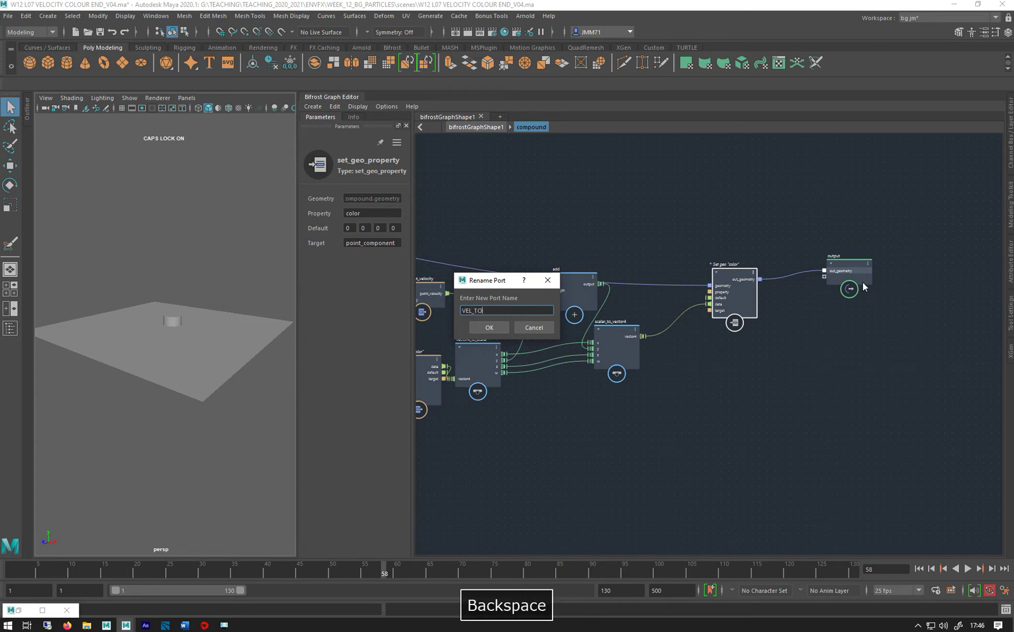
{"action": "type", "text": "OU"}
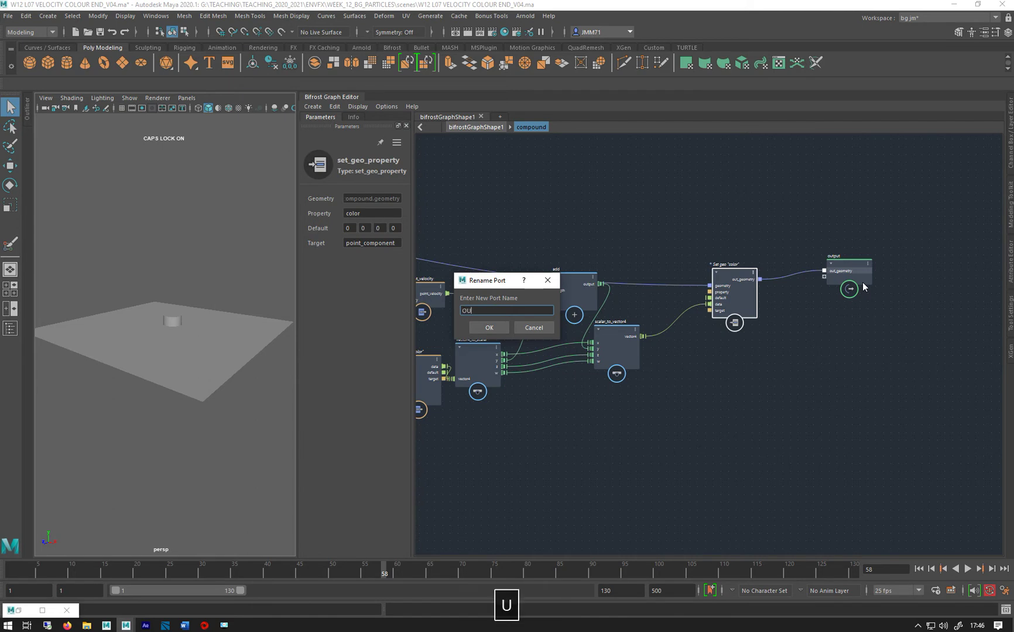
{"action": "type", "text": "T_"}
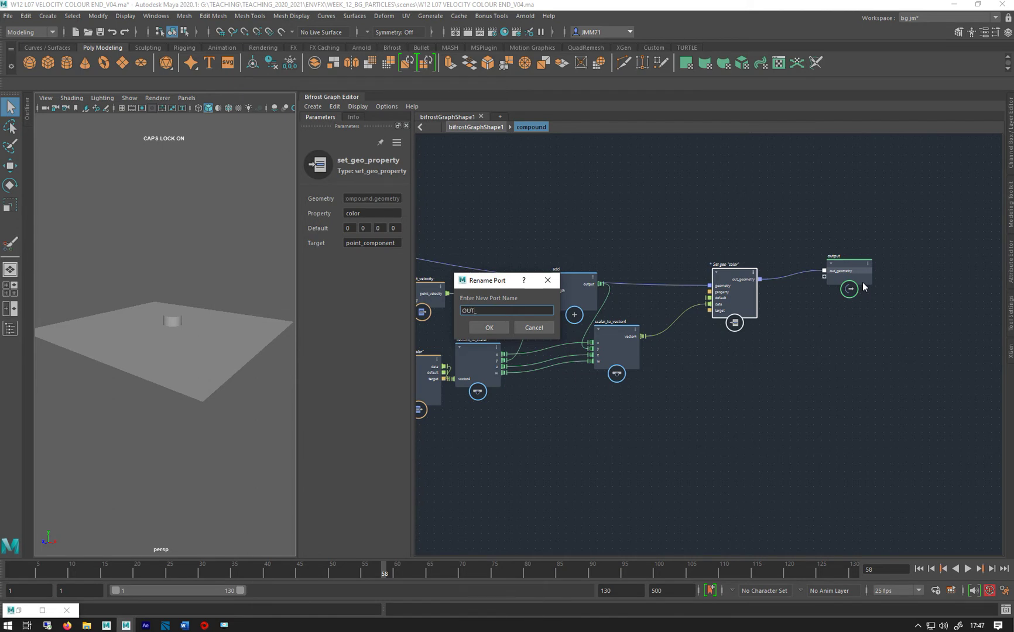
{"action": "type", "text": "GEO"}
{"action": "key", "text": "Return"}
{"action": "left_click", "coordinate": [603, 196]}
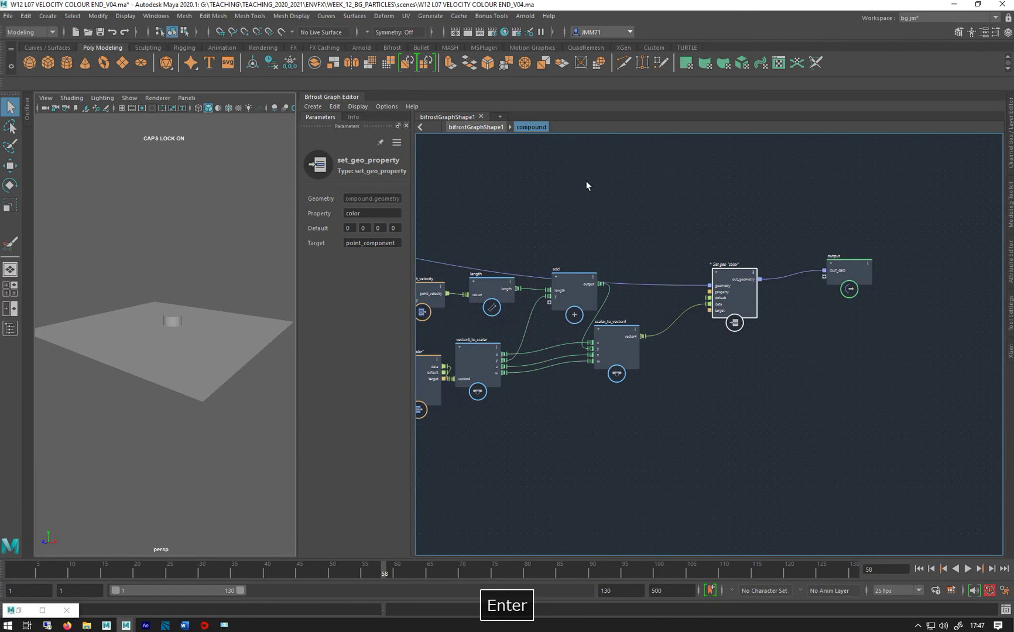
Return to the top-level graph and rename the compound node as JM_CLASS_VEL_TO_COLOUR
{"action": "left_click", "coordinate": [476, 127]}
{"action": "double_click", "coordinate": [714, 221]}
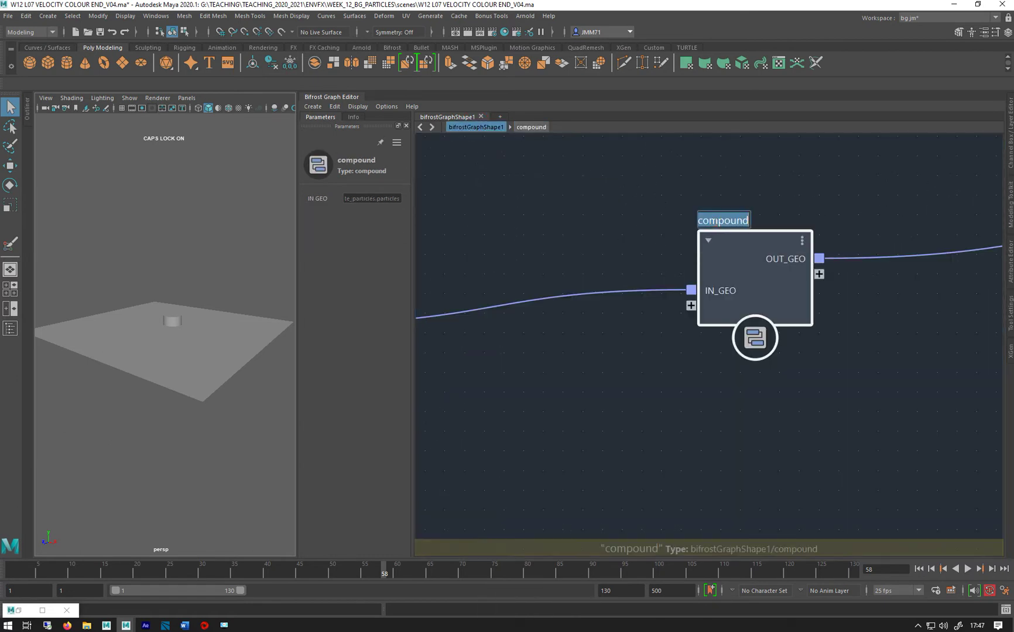
{"action": "type", "text": "JMC"}
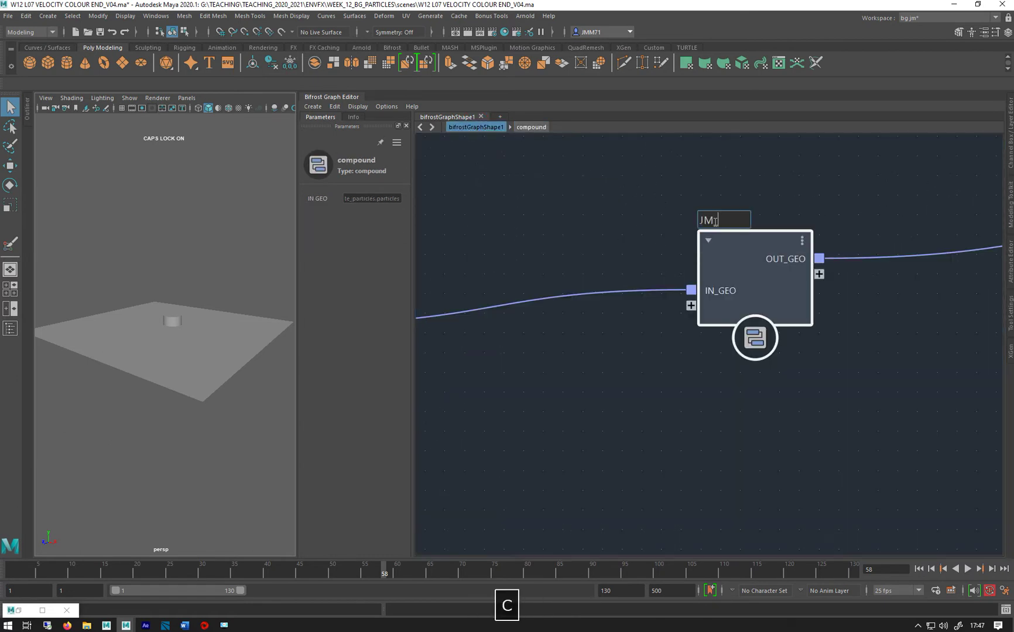
{"action": "type", "text": "LASS"}
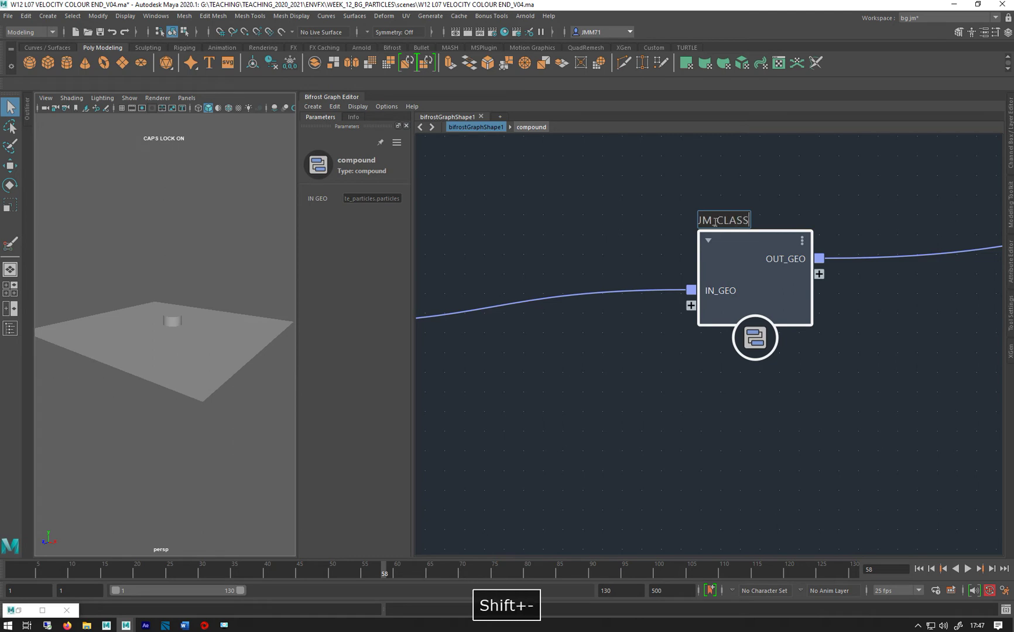
{"action": "type", "text": "_C"}
{"action": "key", "text": "BackSpace"}
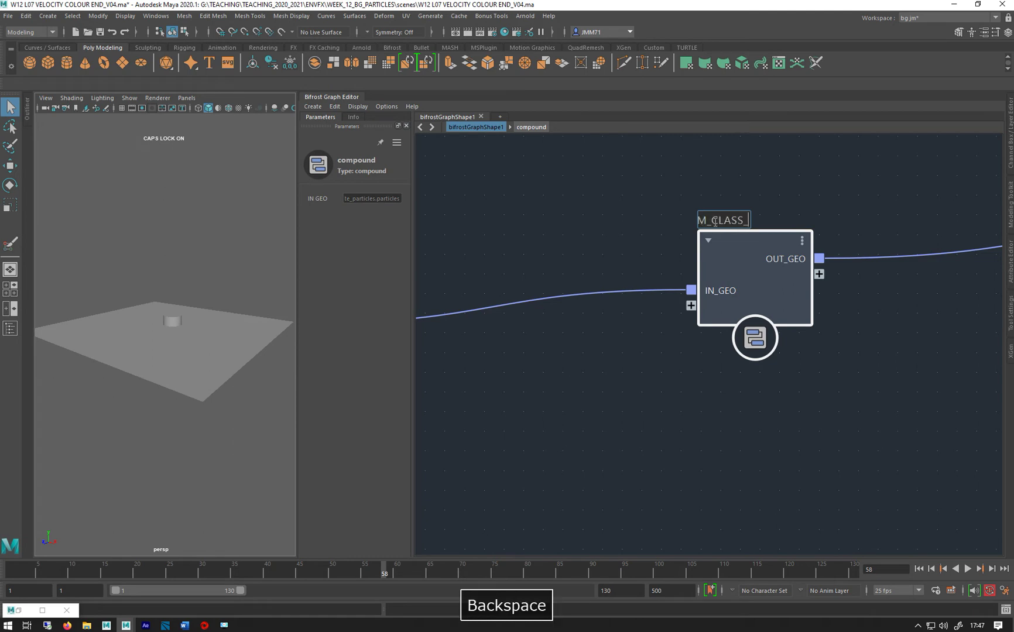
{"action": "type", "text": "VEL_T"}
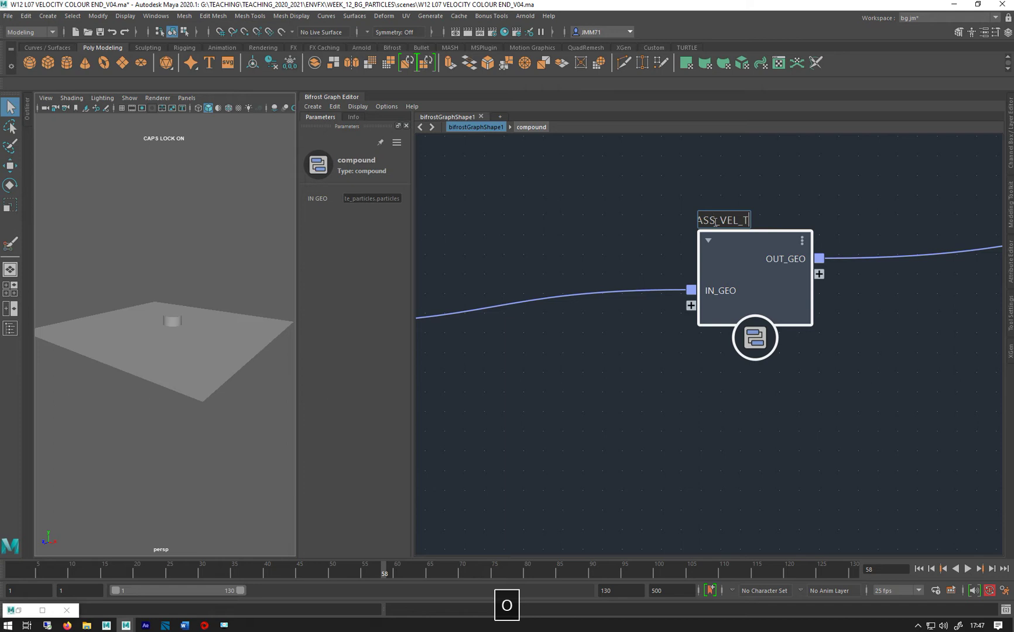
{"action": "type", "text": "O_COLOUR"}
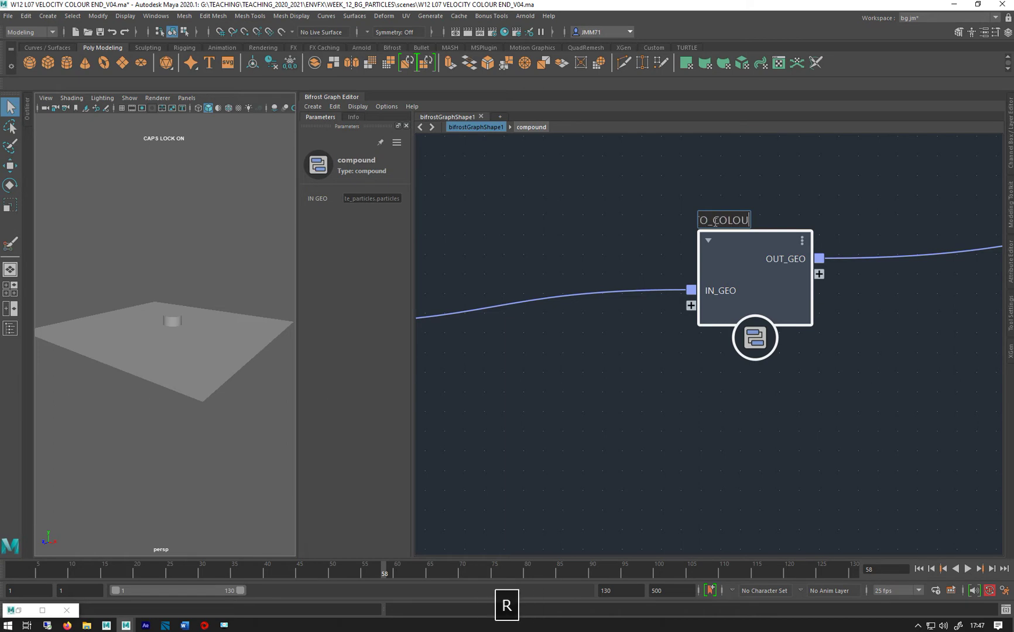
{"action": "key", "text": "Return"}
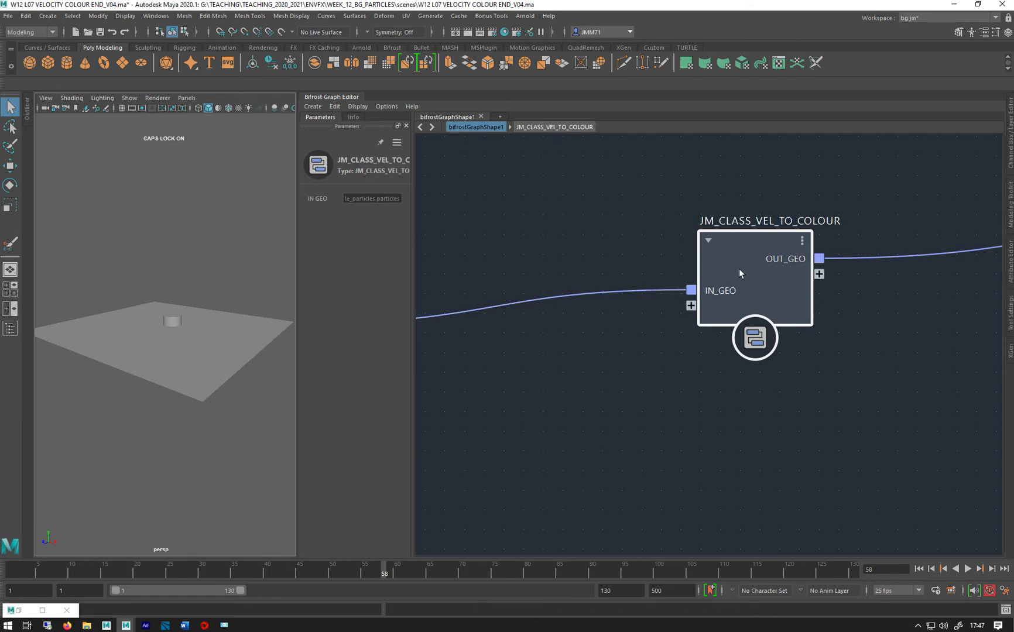
Publish the JM_CLASS_VEL_TO_COLOUR compound to a new file under the User::Compounds namespace
{"action": "left_click", "coordinate": [304, 108]}
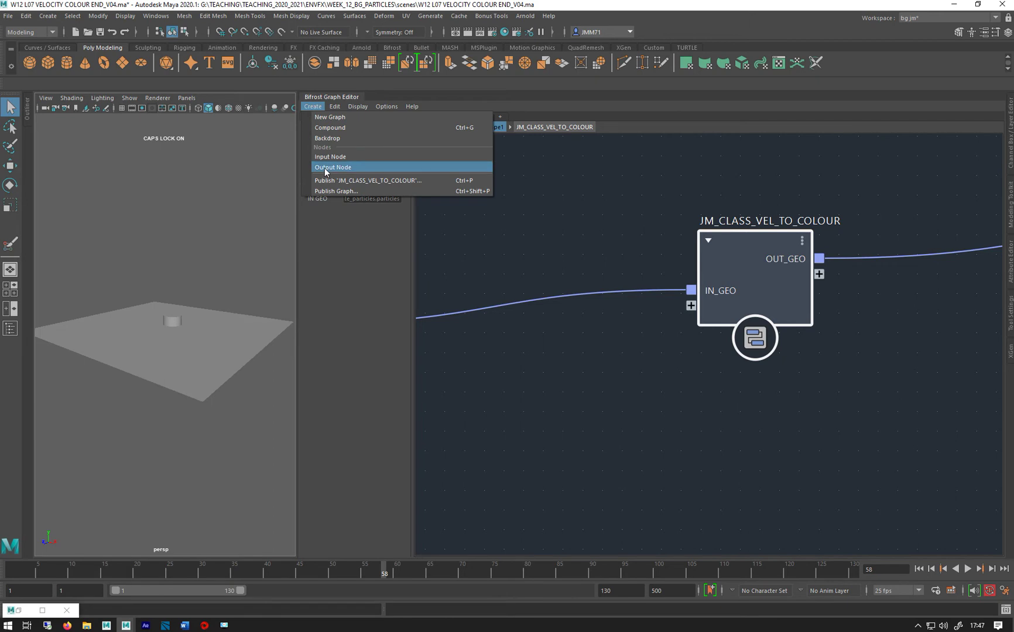
{"action": "left_click", "coordinate": [339, 182]}
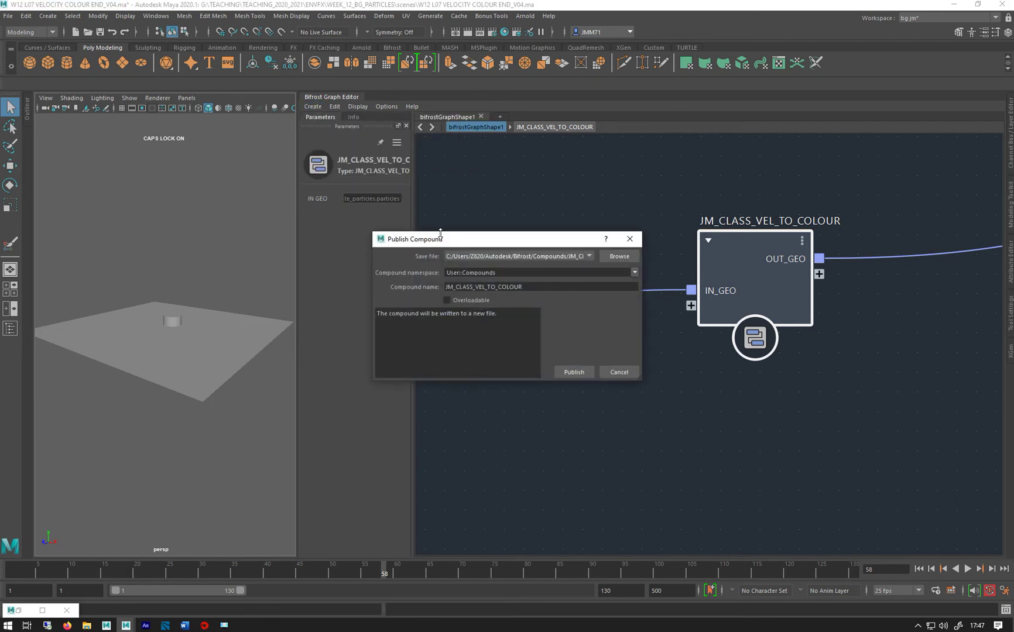
{"action": "left_click_drag", "start_coordinate": [440, 234], "coordinate": [574, 197]}
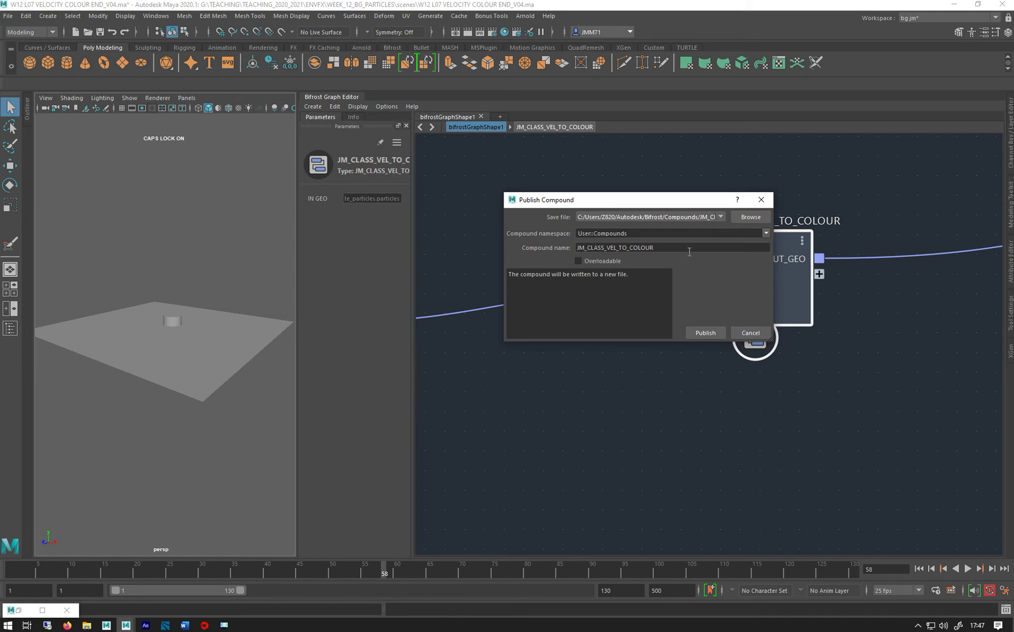
{"action": "left_click", "coordinate": [707, 333]}
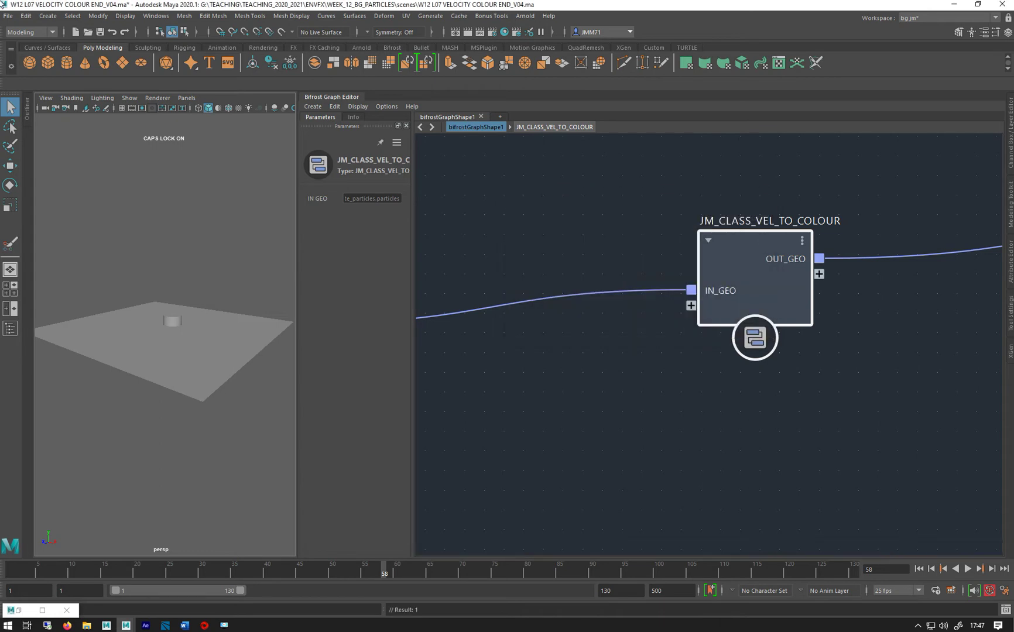
Open the recent scene W12 L08 RENDERING AND ADJUSTING PARTICLES AFTER CACHING without saving changes to the current one
{"action": "left_click", "coordinate": [9, 16]}
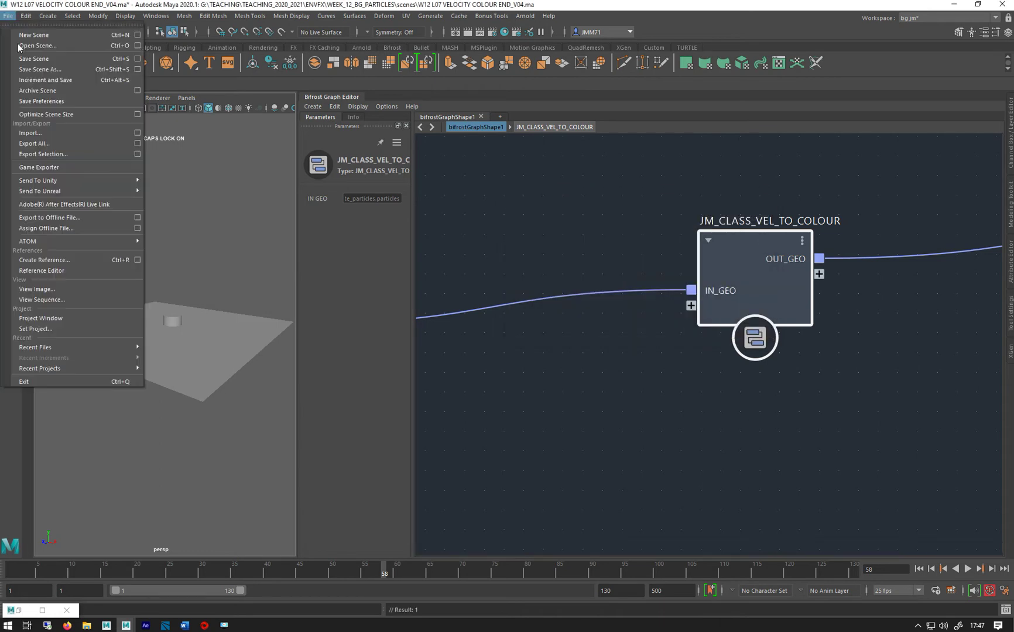
{"action": "mouse_move", "coordinate": [56, 348]}
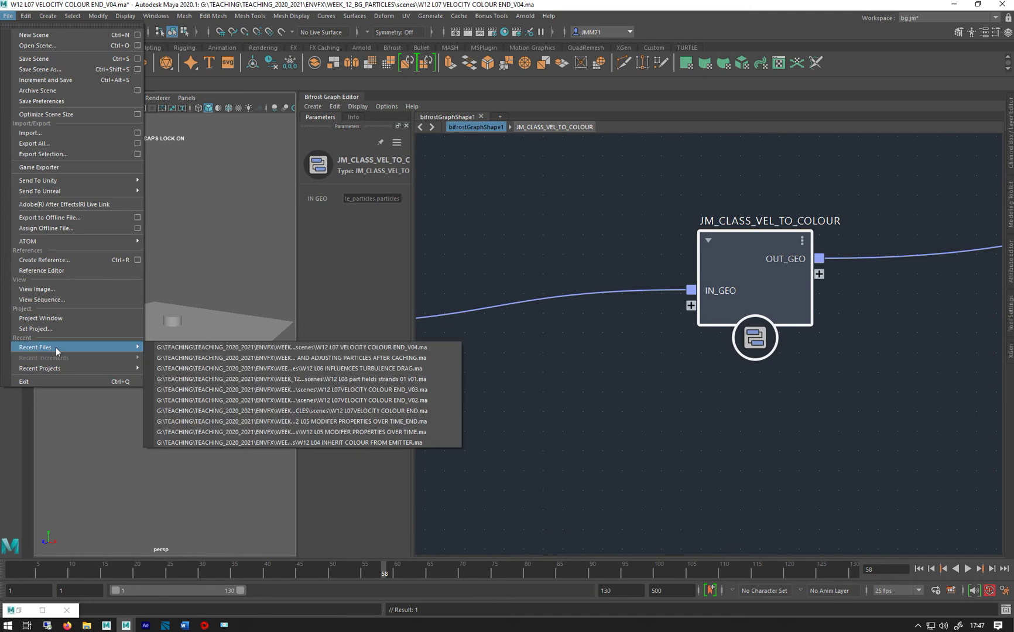
{"action": "left_click", "coordinate": [335, 358]}
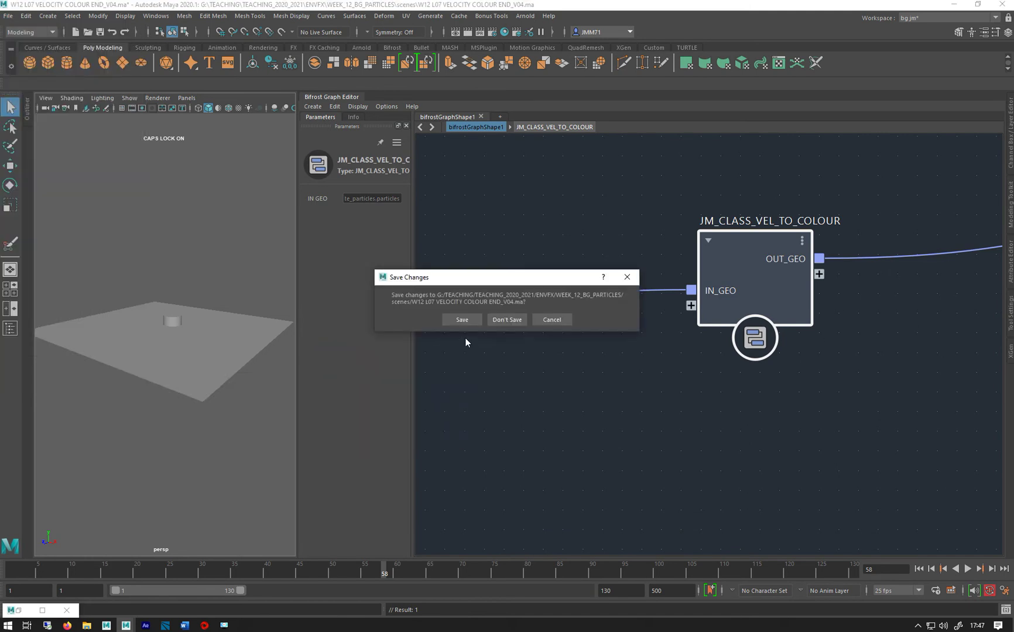
{"action": "left_click", "coordinate": [507, 320]}
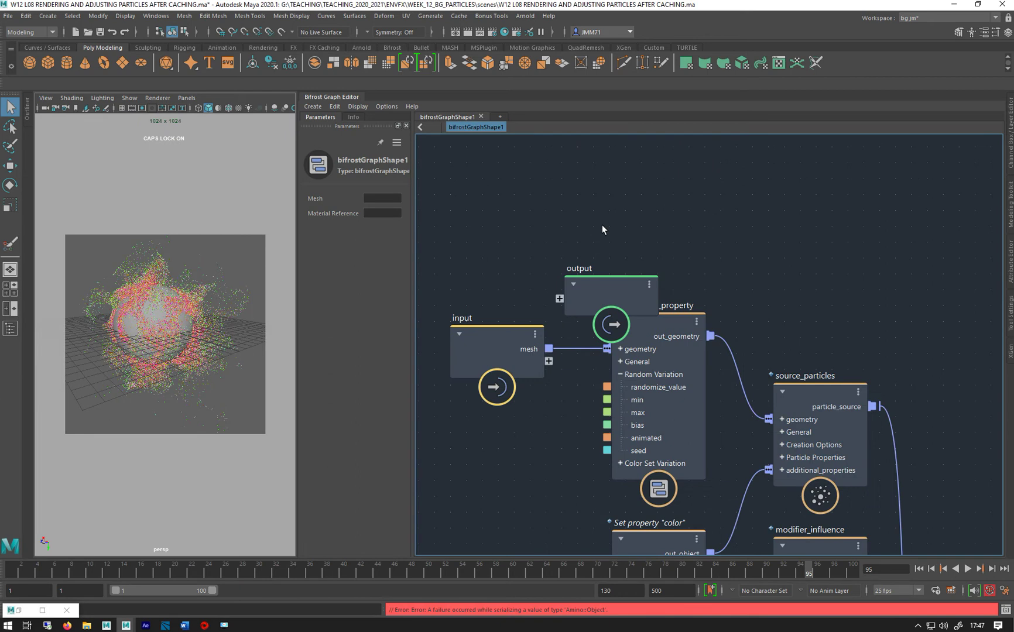
Delete the unconnected output node and remove the watchpoint on the link from first_in_array to Set geo "point_size"
{"action": "left_click_drag", "start_coordinate": [603, 291], "coordinate": [583, 208]}
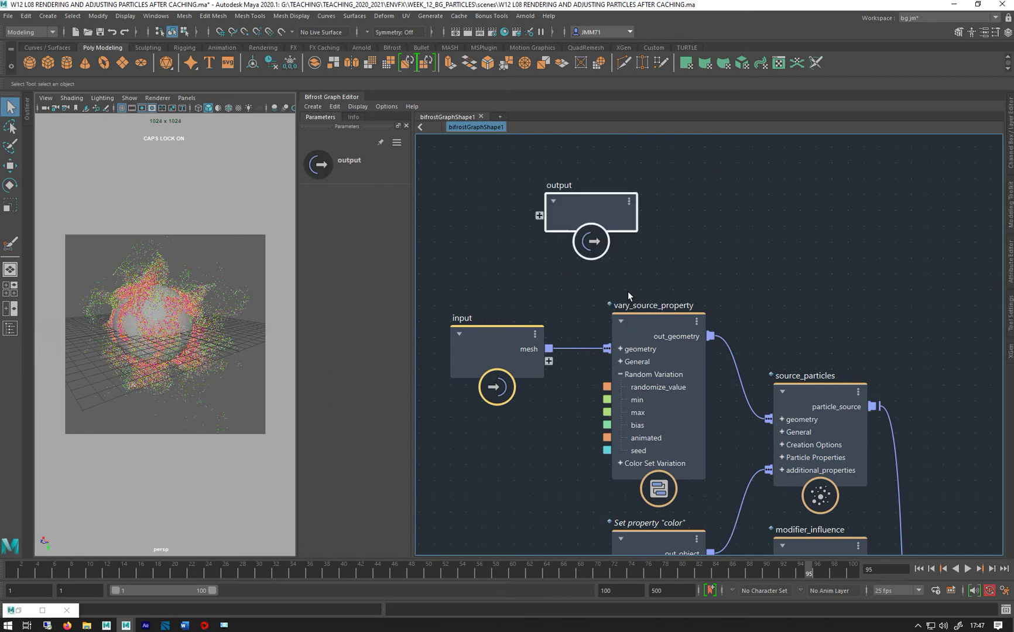
{"action": "key", "text": "Delete"}
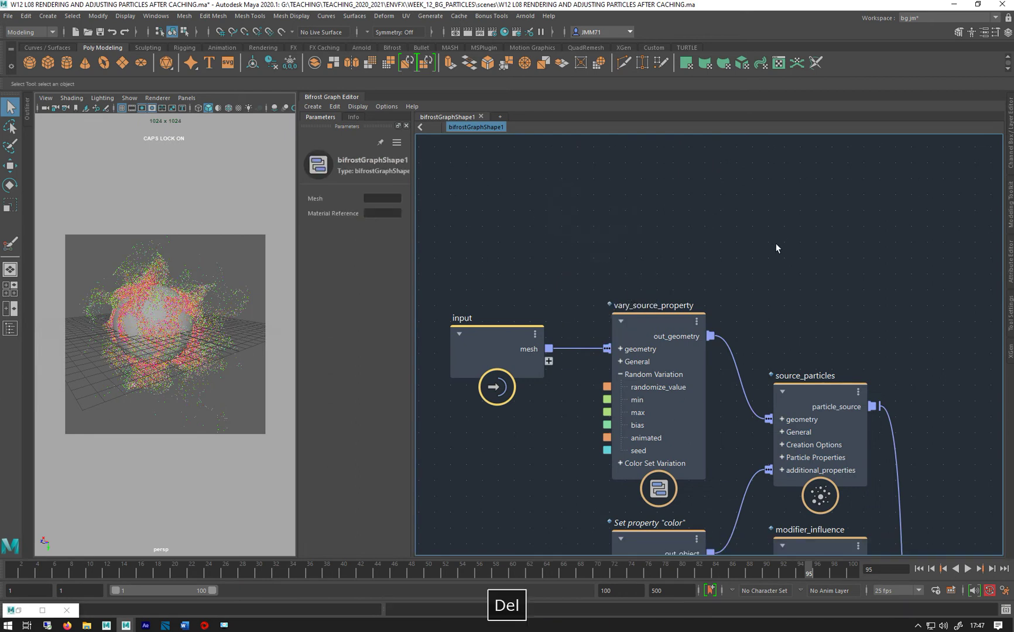
{"action": "middle_click_drag", "start_coordinate": [752, 252], "coordinate": [609, 132], "text": "alt"}
{"action": "scroll", "coordinate": [638, 199], "scroll_direction": "down", "scroll_amount": 4}
{"action": "middle_click_drag", "start_coordinate": [605, 274], "coordinate": [410, 241], "text": "alt"}
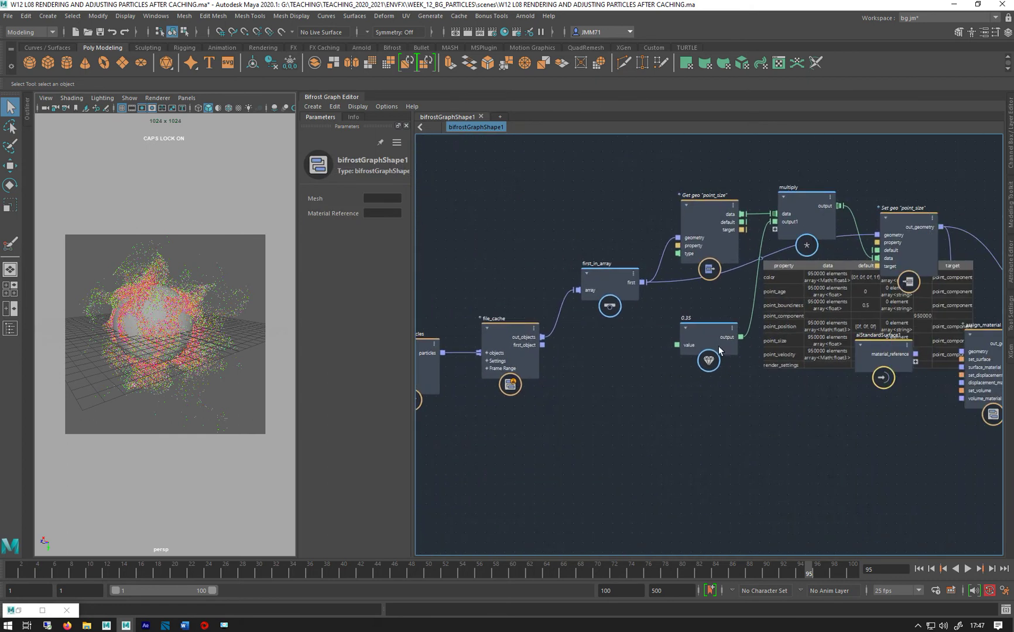
{"action": "right_click", "coordinate": [763, 257]}
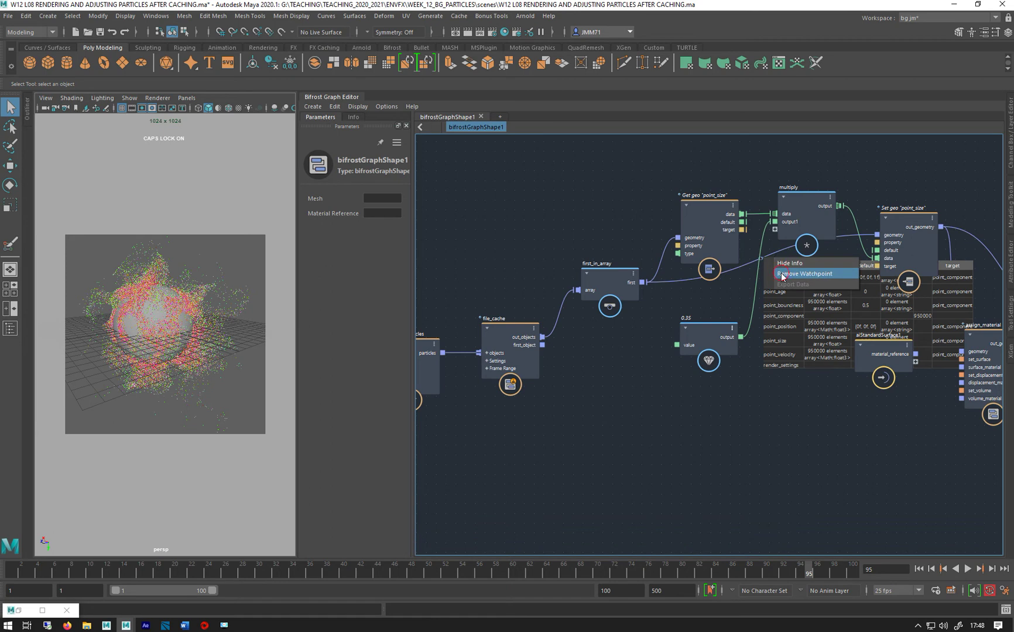
{"action": "left_click", "coordinate": [782, 276]}
Spread out the terminal, assign_material, aiStandardSurface1 and Set geo "point_size" nodes to make room between them
{"action": "middle_click_drag", "start_coordinate": [593, 211], "coordinate": [398, 206]}
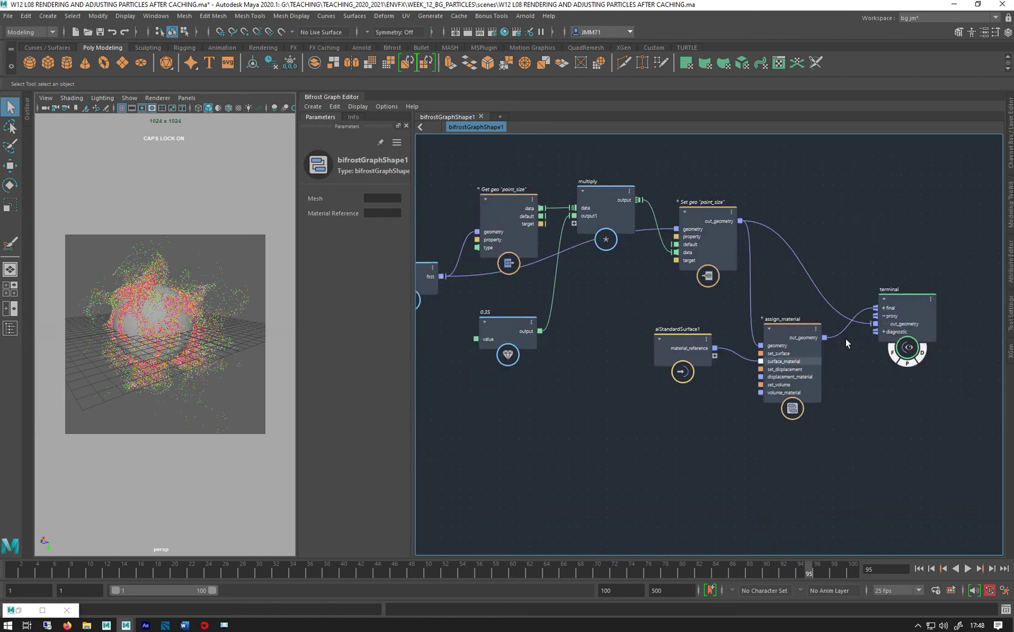
{"action": "left_click_drag", "start_coordinate": [895, 307], "coordinate": [953, 275]}
{"action": "left_click_drag", "start_coordinate": [814, 341], "coordinate": [899, 359]}
{"action": "left_click_drag", "start_coordinate": [691, 351], "coordinate": [715, 426]}
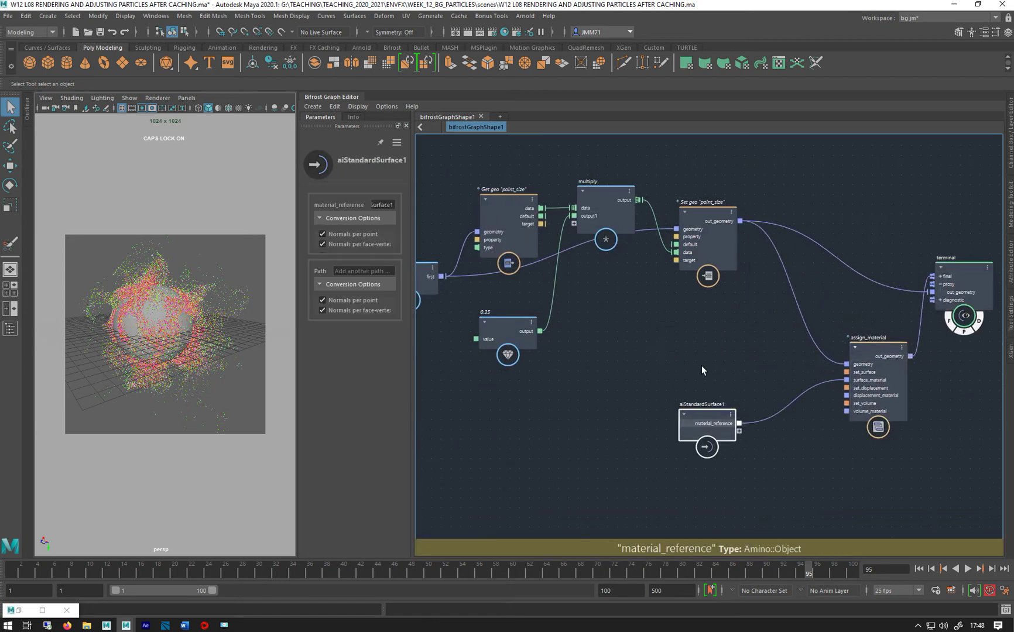
{"action": "left_click_drag", "start_coordinate": [709, 246], "coordinate": [675, 263]}
Add the published JM_CLASS_VEL_TO_COLOUR compound to the graph and place it between Set geo "point_size" and the terminal
{"action": "left_click", "coordinate": [648, 370]}
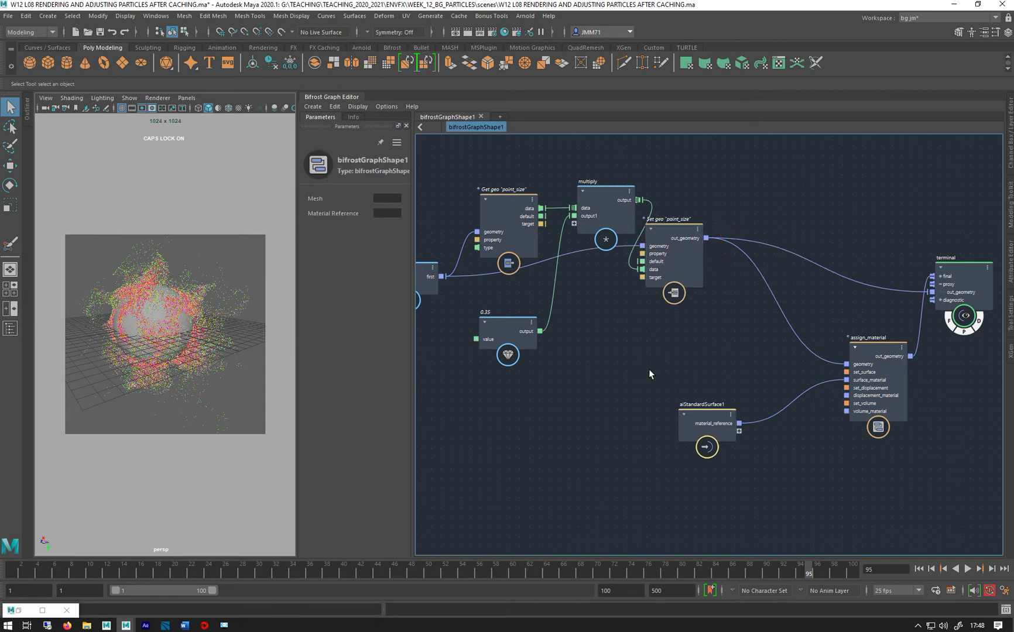
{"action": "key", "text": "Tab"}
{"action": "type", "text": "JM"}
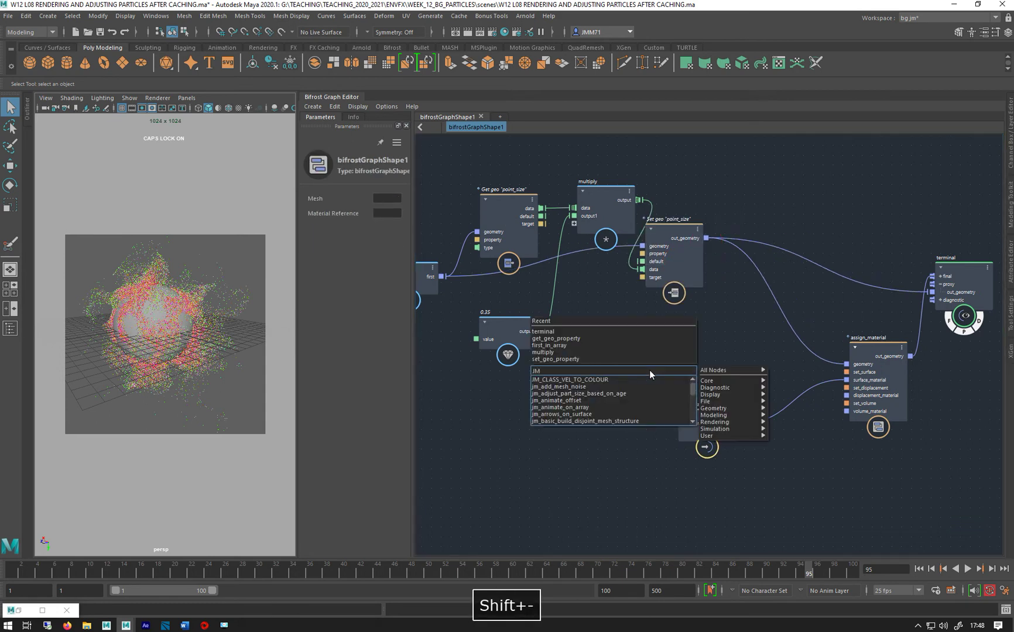
{"action": "type", "text": "_C"}
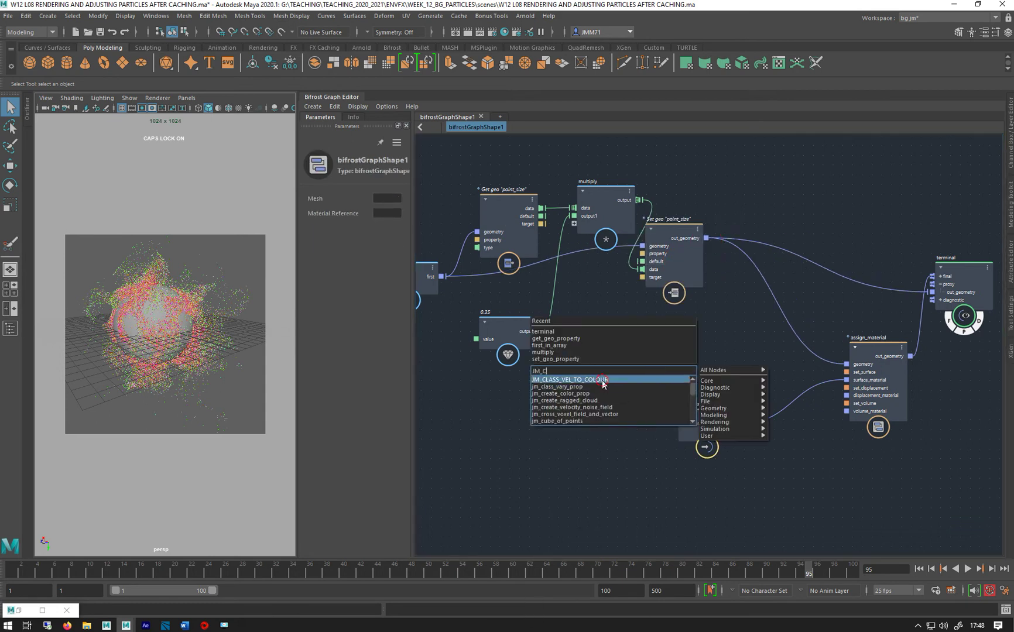
{"action": "left_click", "coordinate": [603, 381]}
{"action": "left_click_drag", "start_coordinate": [643, 379], "coordinate": [789, 202]}
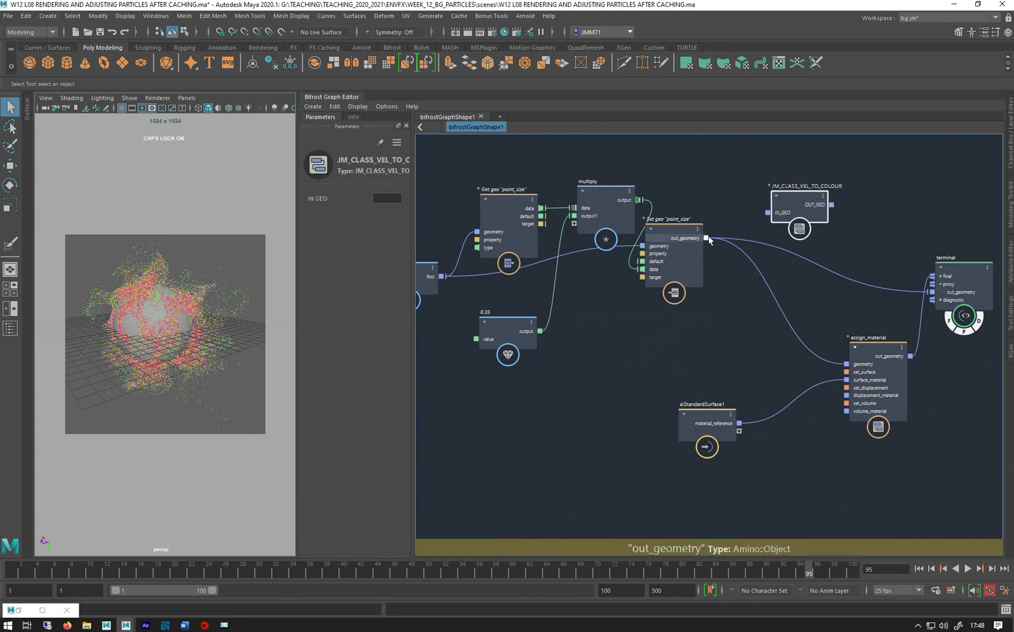
Connect Set geo's out_geometry to the compound's IN_GEO, and OUT_GEO to assign_material's geometry and the terminal's out_geometry input, replacing the direct links
{"action": "left_click_drag", "start_coordinate": [706, 237], "coordinate": [802, 227]}
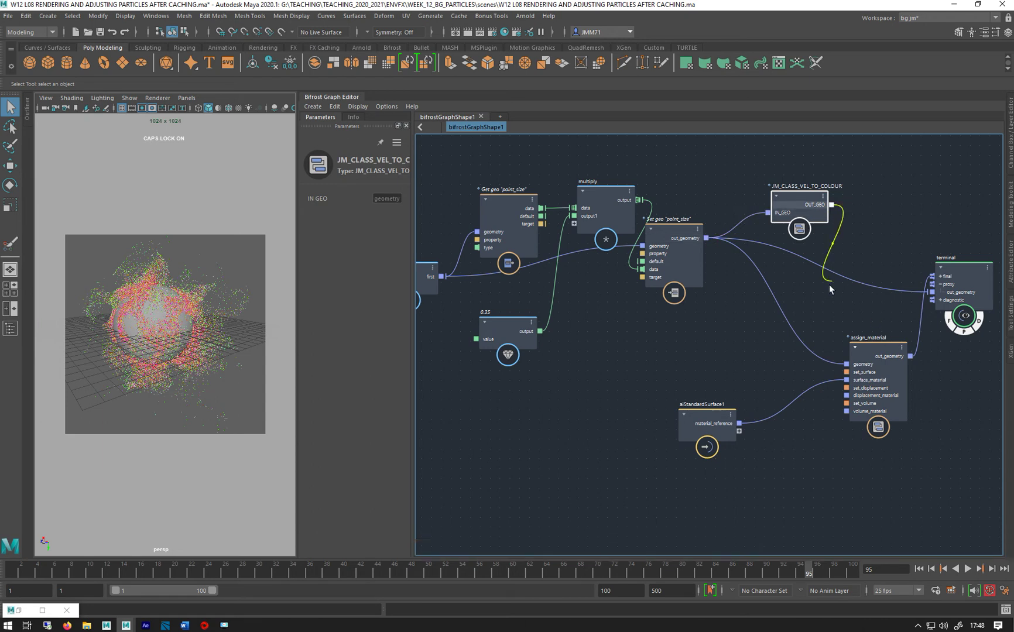
{"action": "left_click_drag", "start_coordinate": [829, 289], "coordinate": [846, 367]}
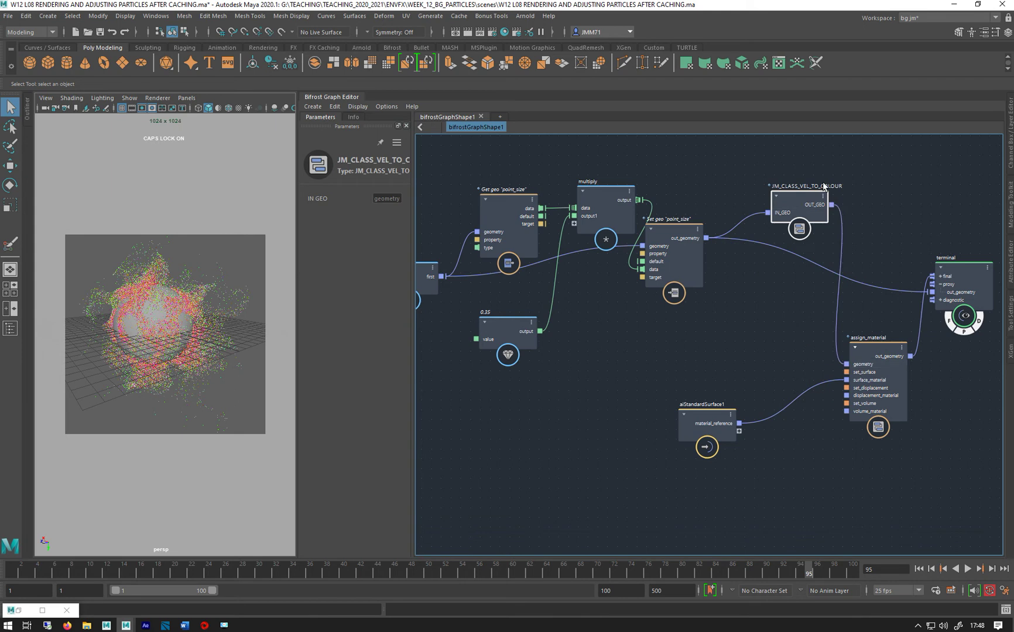
{"action": "left_click_drag", "start_coordinate": [831, 205], "coordinate": [931, 293]}
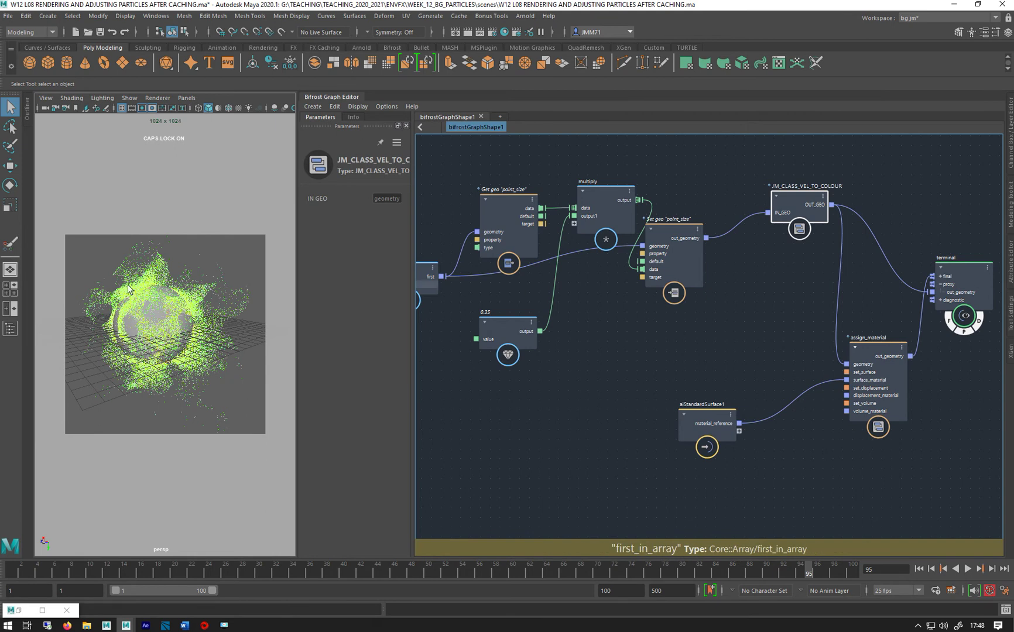
Open the JM_CLASS_VEL_TO_COLOUR compound and space out its add, length, get_point_velocity, Get geo "color" and vector4_to_scalar nodes
{"action": "double_click", "coordinate": [797, 199]}
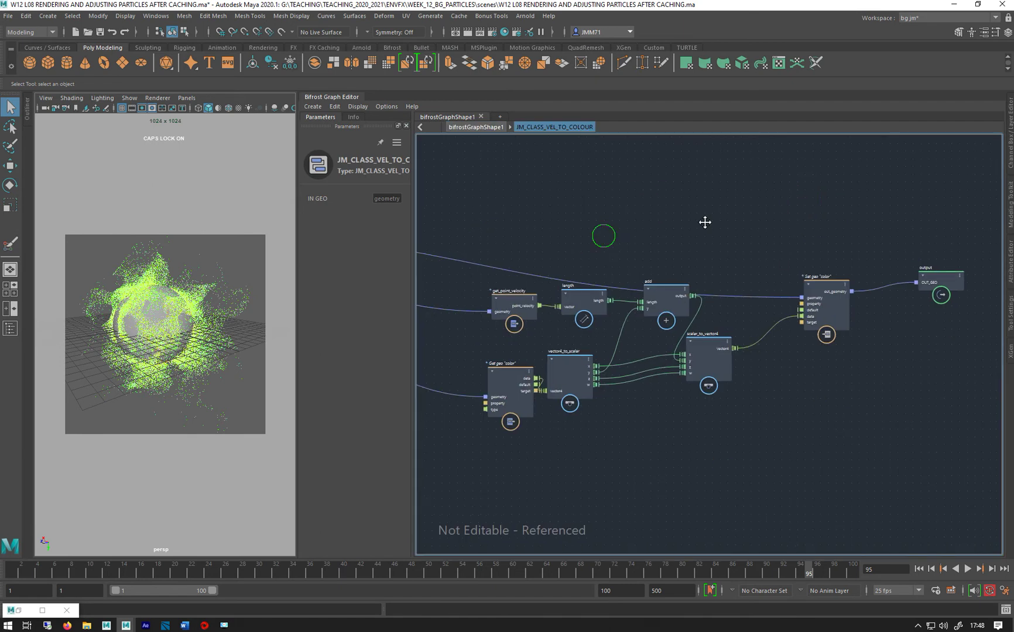
{"action": "left_click_drag", "start_coordinate": [807, 284], "coordinate": [780, 284]}
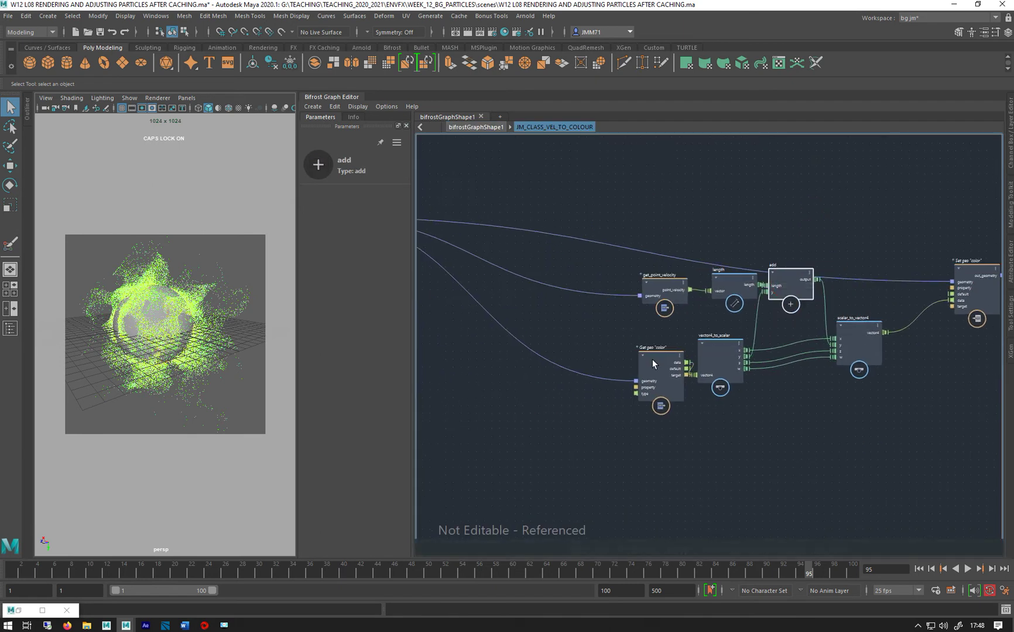
{"action": "left_click_drag", "start_coordinate": [654, 362], "coordinate": [595, 383]}
{"action": "left_click_drag", "start_coordinate": [701, 343], "coordinate": [679, 363]}
{"action": "left_click_drag", "start_coordinate": [790, 275], "coordinate": [802, 276]}
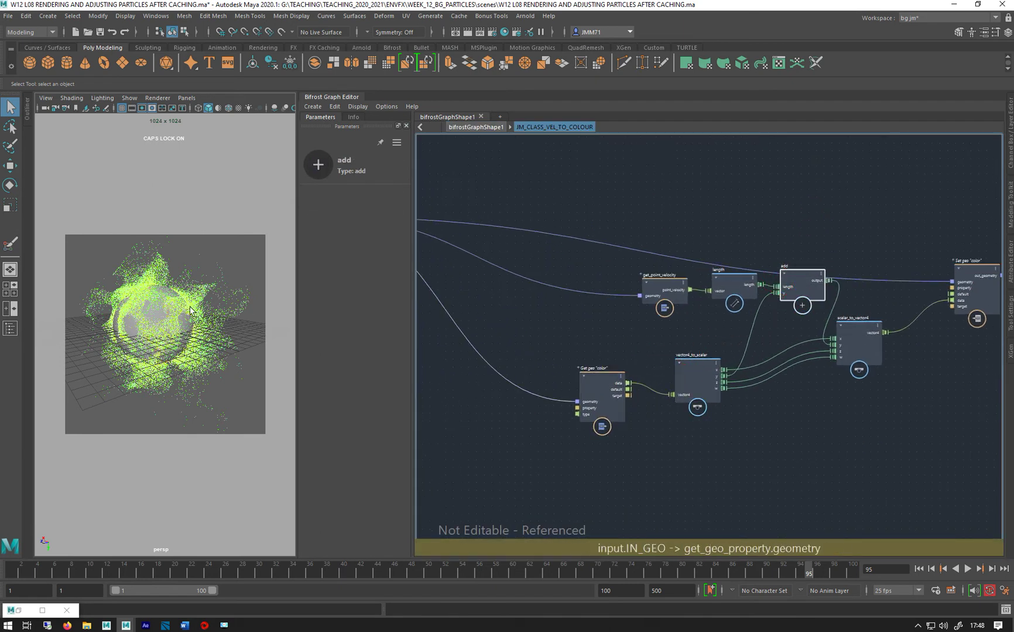
{"action": "left_click_drag", "start_coordinate": [649, 287], "coordinate": [621, 283]}
{"action": "left_click_drag", "start_coordinate": [731, 277], "coordinate": [706, 277]}
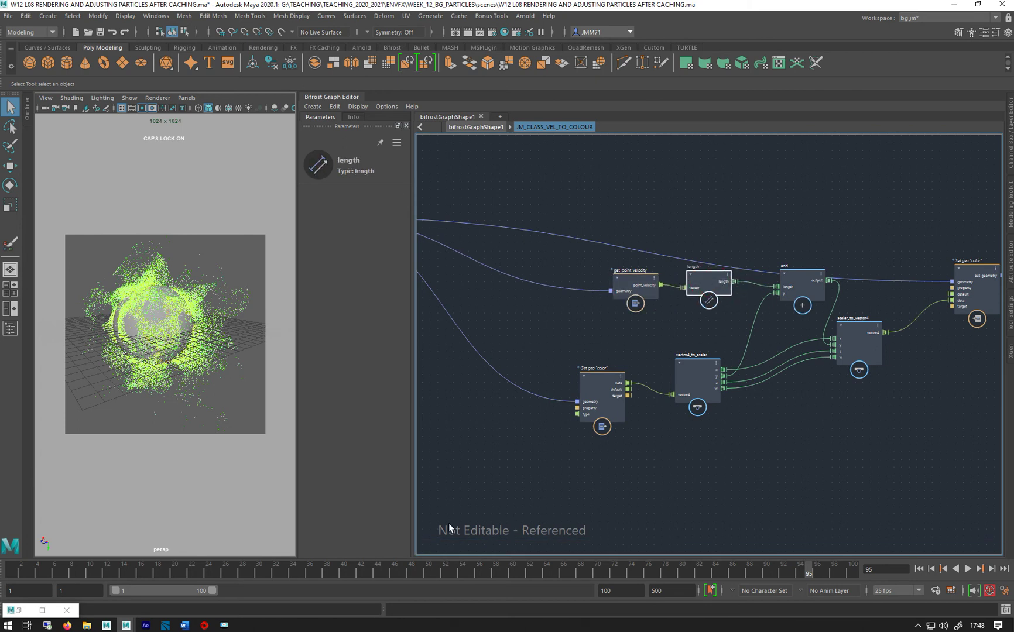
Make the JM_CLASS_VEL_TO_COLOUR compound editable from the top-level graph and go back inside it
{"action": "left_click", "coordinate": [472, 129]}
{"action": "right_click", "coordinate": [798, 197]}
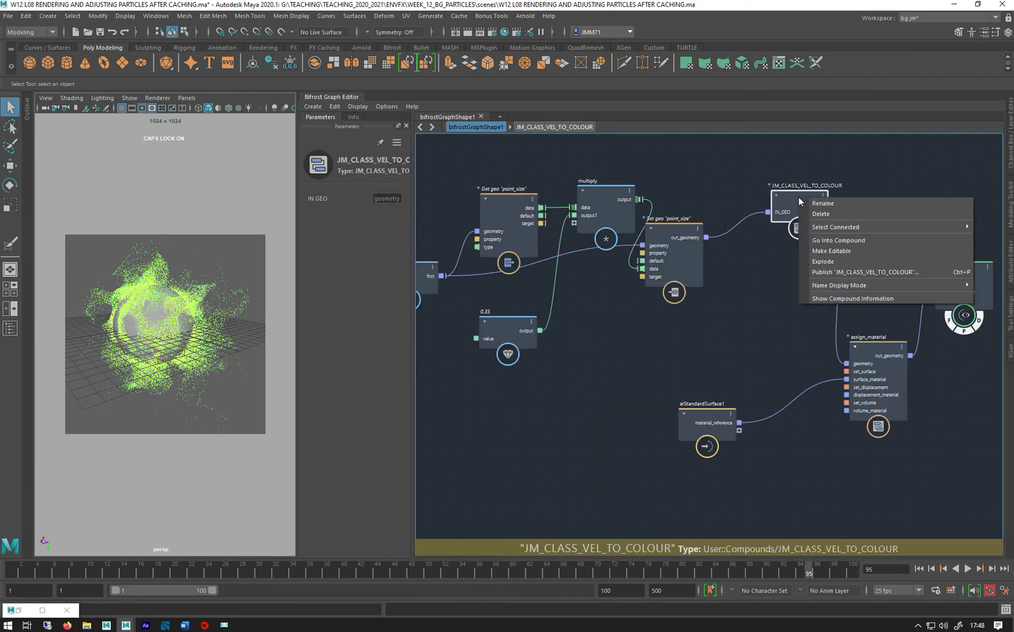
{"action": "left_click", "coordinate": [825, 252]}
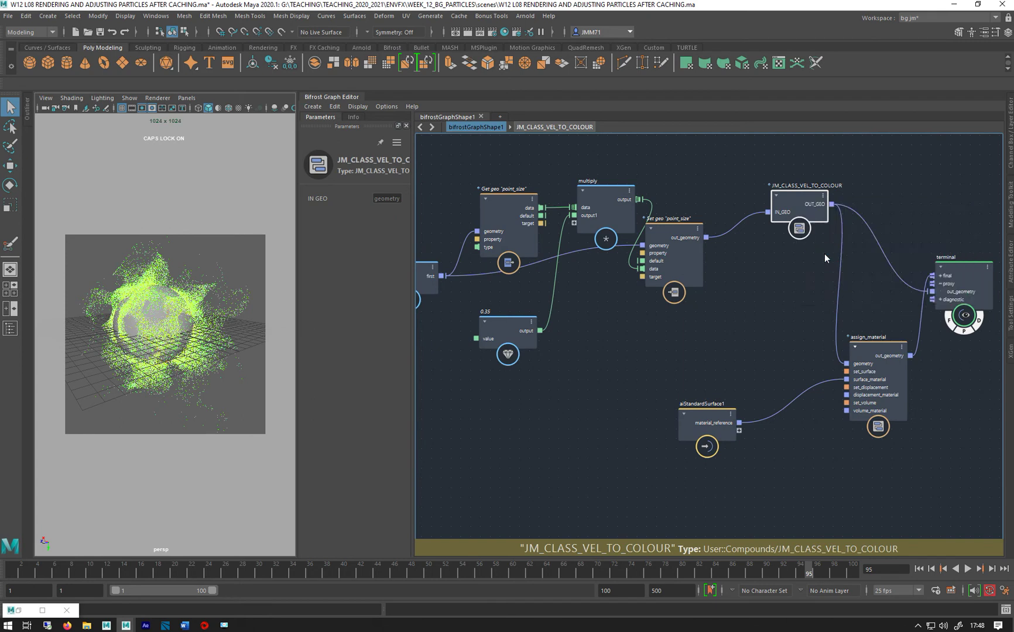
{"action": "double_click", "coordinate": [797, 212]}
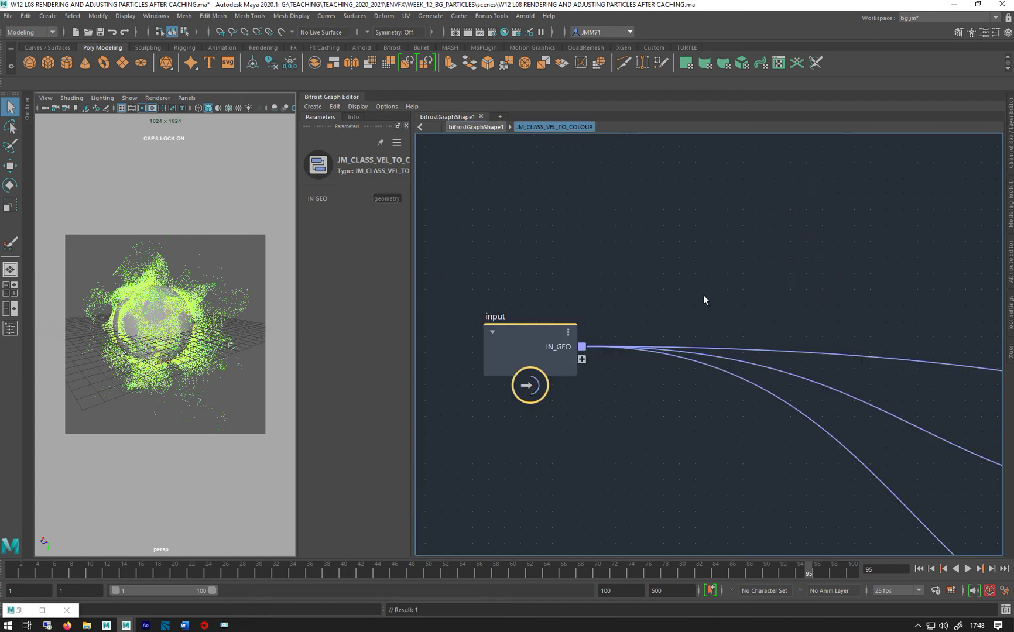
Make room inside the compound by moving the Get geo "color" and length nodes farther from vector4_to_scalar and add
{"action": "middle_click_drag", "start_coordinate": [705, 297], "coordinate": [482, 174], "text": "alt"}
{"action": "middle_click_drag", "start_coordinate": [823, 297], "coordinate": [445, 265], "text": "alt"}
{"action": "middle_click_drag", "start_coordinate": [737, 227], "coordinate": [483, 130], "text": "alt"}
{"action": "left_click", "coordinate": [504, 257]}
{"action": "left_click", "coordinate": [650, 260]}
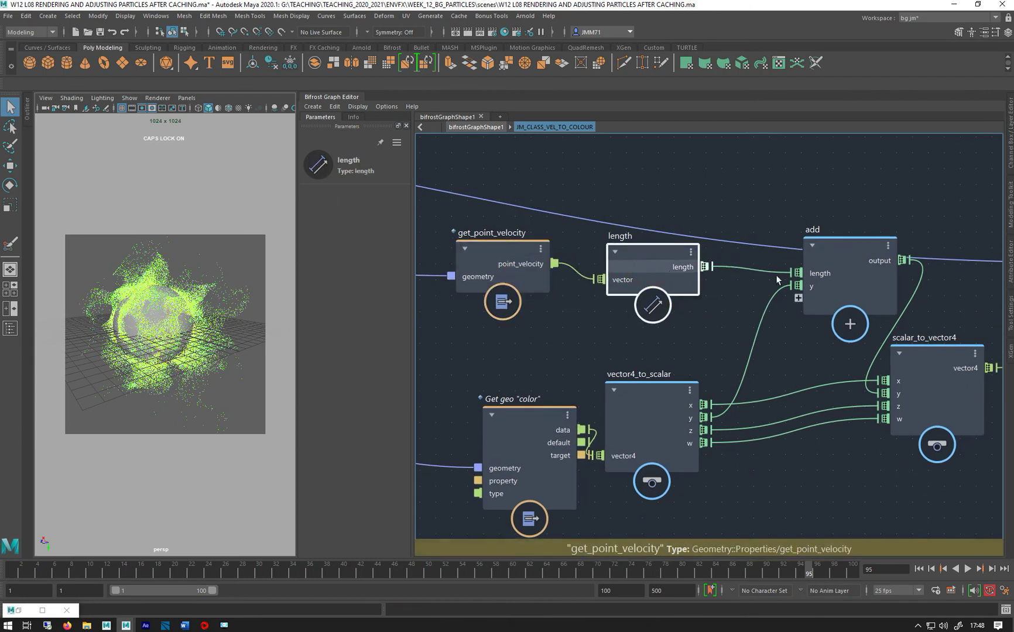
{"action": "left_click", "coordinate": [840, 279]}
{"action": "left_click_drag", "start_coordinate": [528, 429], "coordinate": [476, 421]}
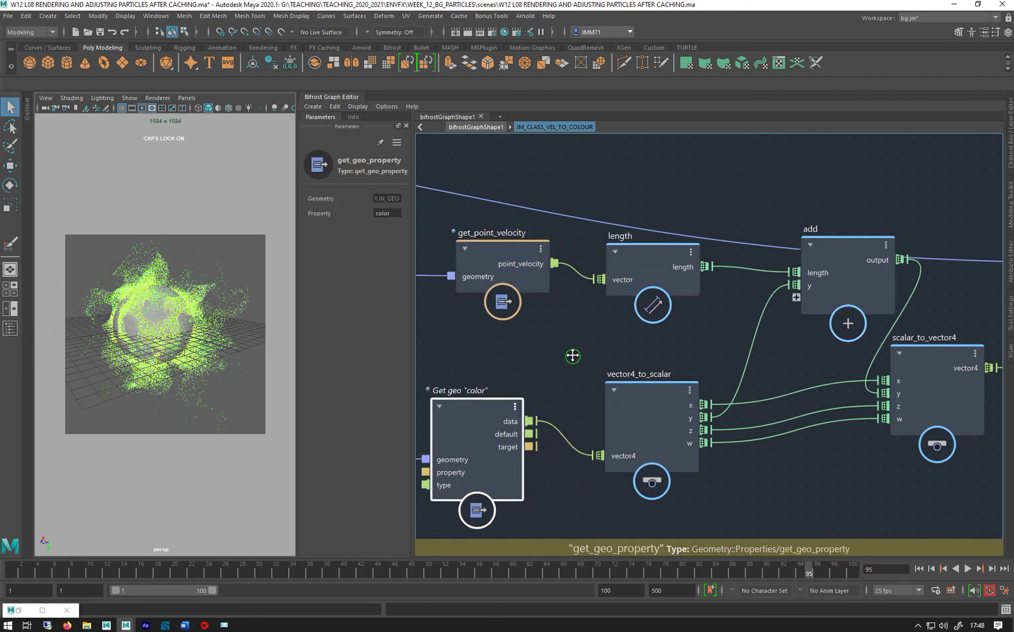
{"action": "left_click_drag", "start_coordinate": [677, 273], "coordinate": [638, 279]}
Add a multiply node near the add node, feed length's output into it and reposition it
{"action": "left_click", "coordinate": [631, 170]}
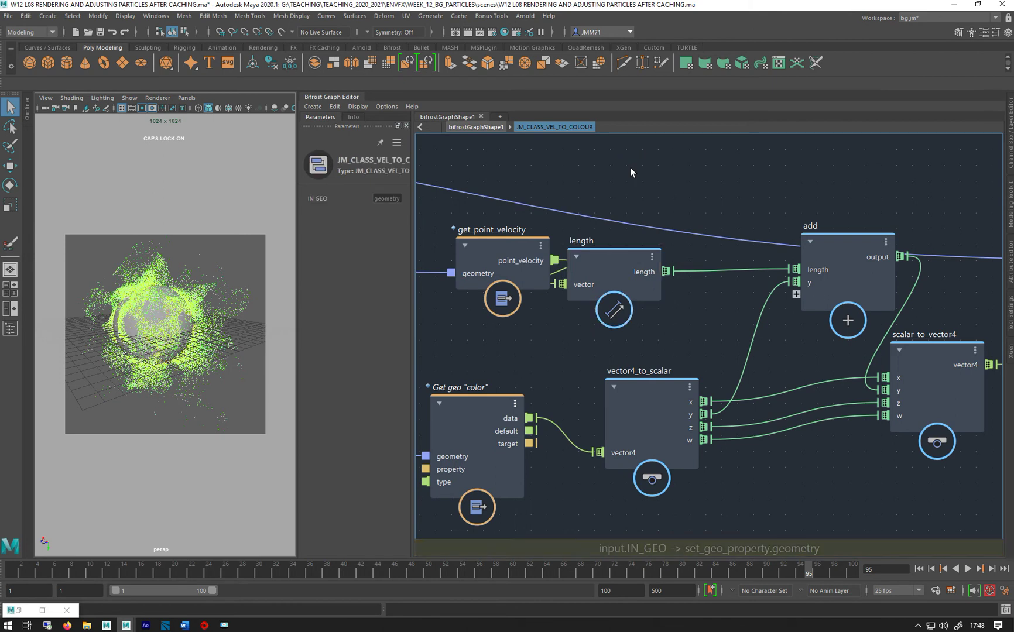
{"action": "key", "text": "Tab"}
{"action": "type", "text": "MU"}
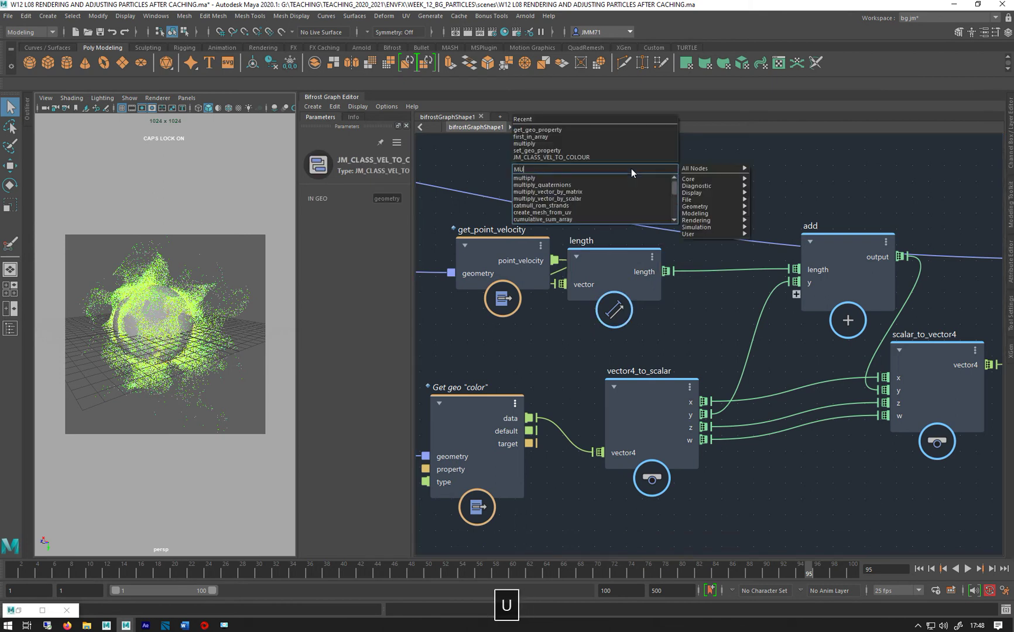
{"action": "type", "text": "L"}
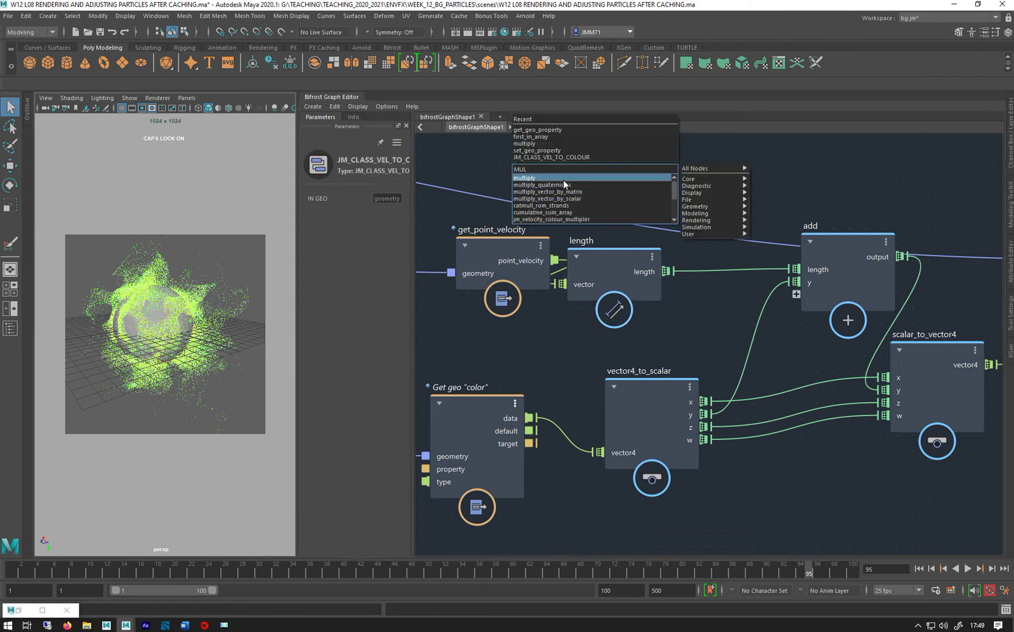
{"action": "key", "text": "Return"}
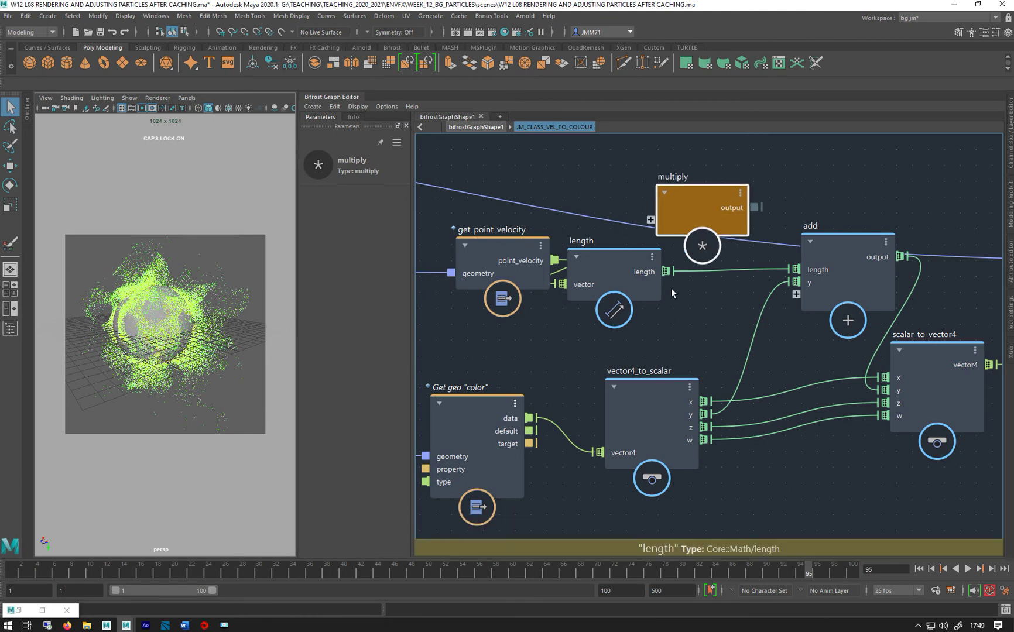
{"action": "left_click_drag", "start_coordinate": [666, 271], "coordinate": [650, 220]}
{"action": "left_click_drag", "start_coordinate": [711, 200], "coordinate": [756, 182]}
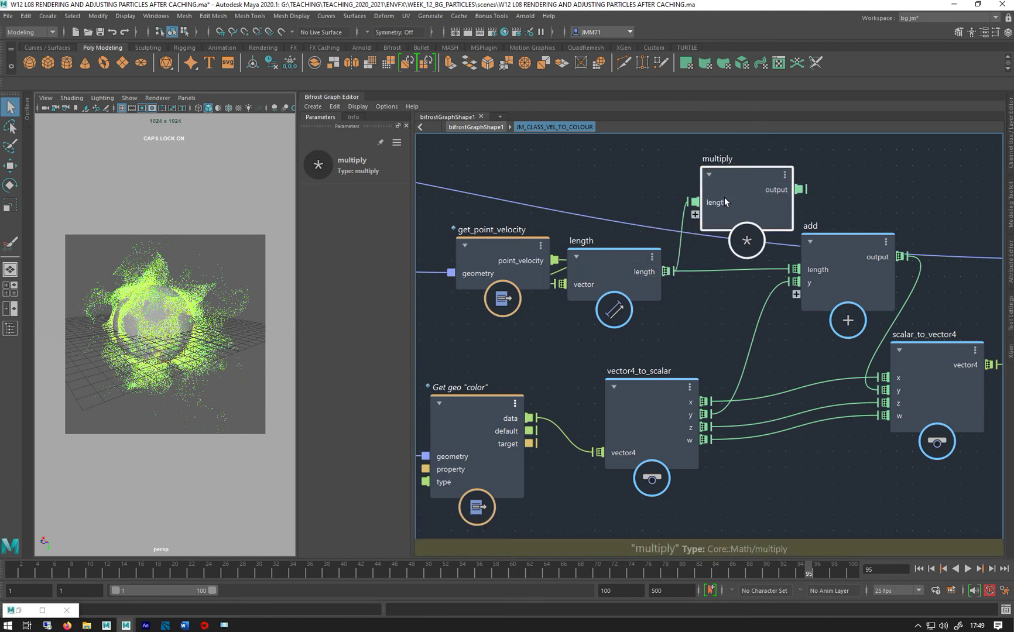
Feed a float value node set to 0.25 into multiply's second input, and connect multiply's output to add's length input in place of the direct link
{"action": "left_click", "coordinate": [710, 226]}
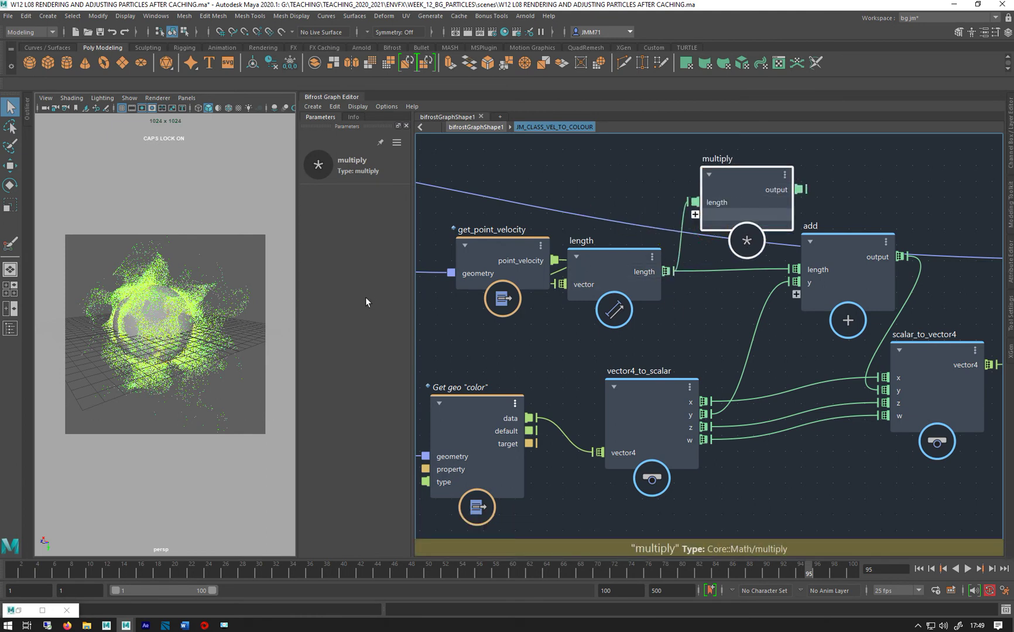
{"action": "left_click_drag", "start_coordinate": [346, 228], "coordinate": [313, 225]}
{"action": "type", "text": ".2"}
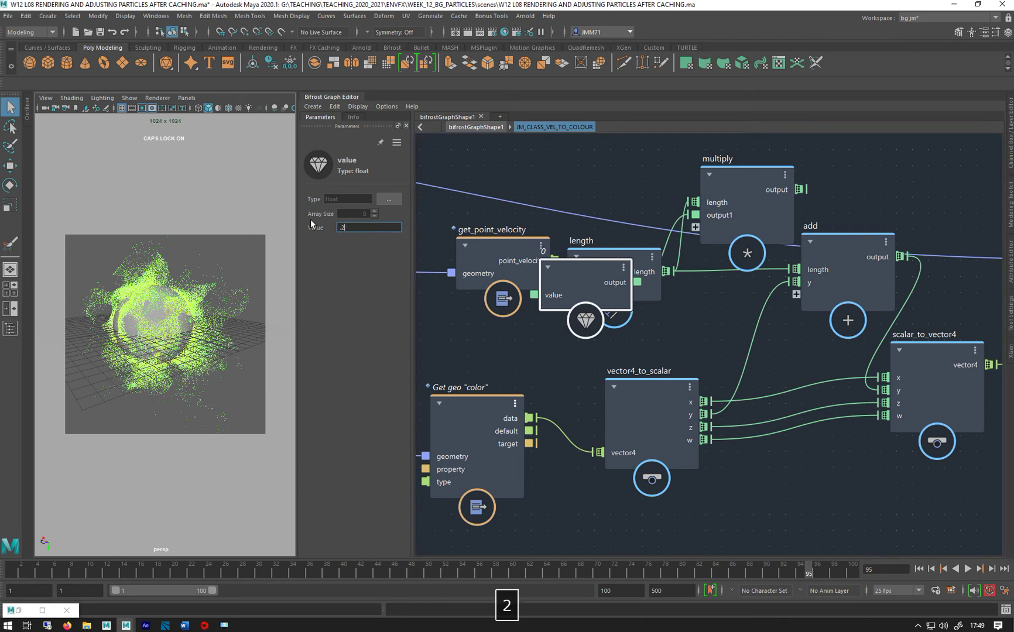
{"action": "type", "text": "5"}
{"action": "key", "text": "Return"}
{"action": "left_click_drag", "start_coordinate": [732, 202], "coordinate": [699, 218]}
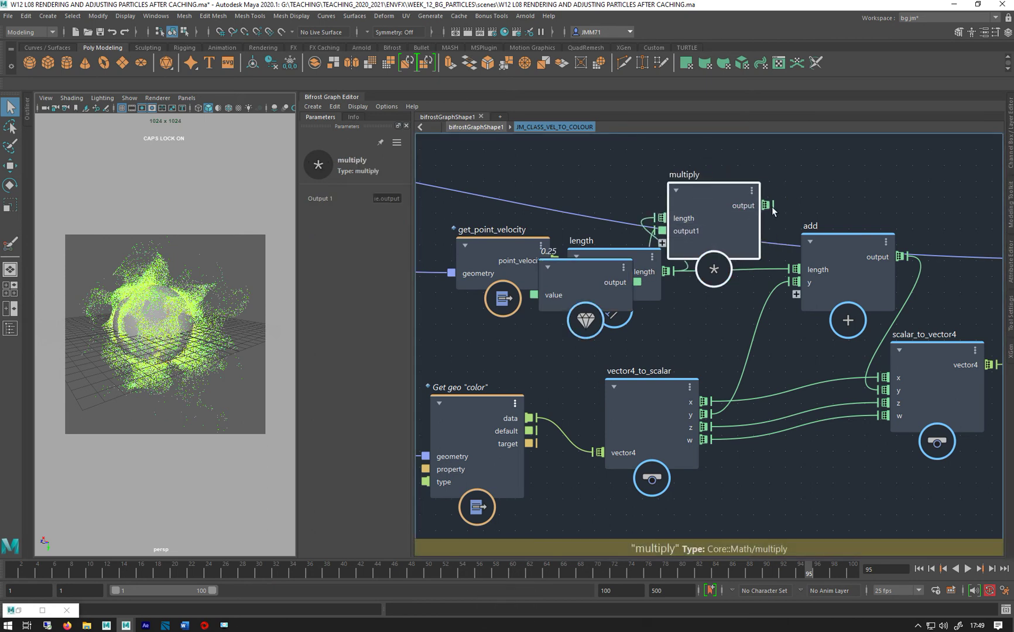
{"action": "left_click_drag", "start_coordinate": [766, 205], "coordinate": [804, 266]}
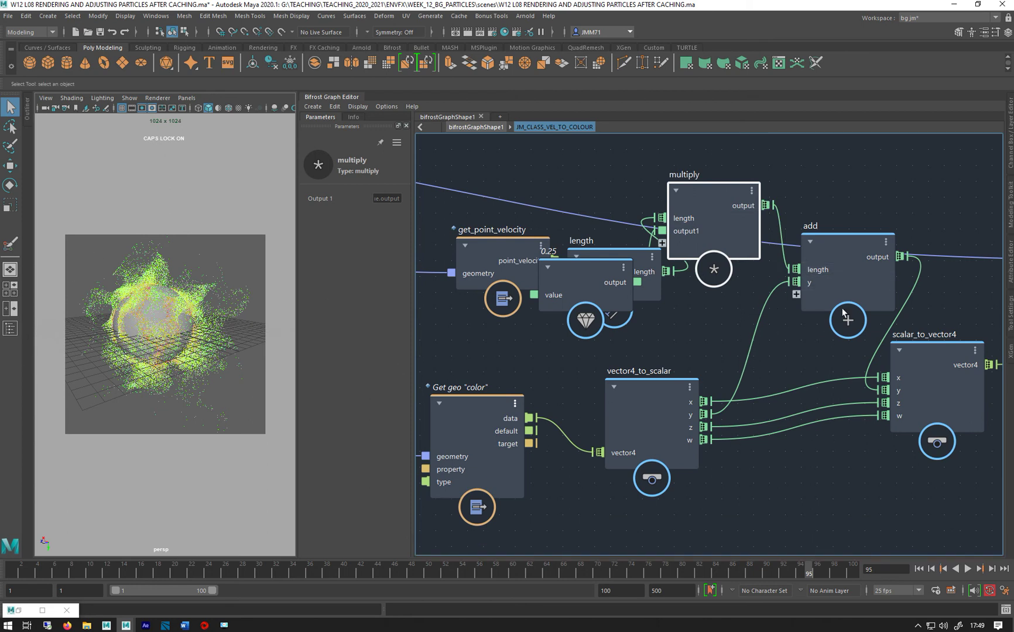
Spread out the add, get_point_velocity, 0.25 value and length nodes so that none of them overlap
{"action": "left_click_drag", "start_coordinate": [840, 299], "coordinate": [822, 336]}
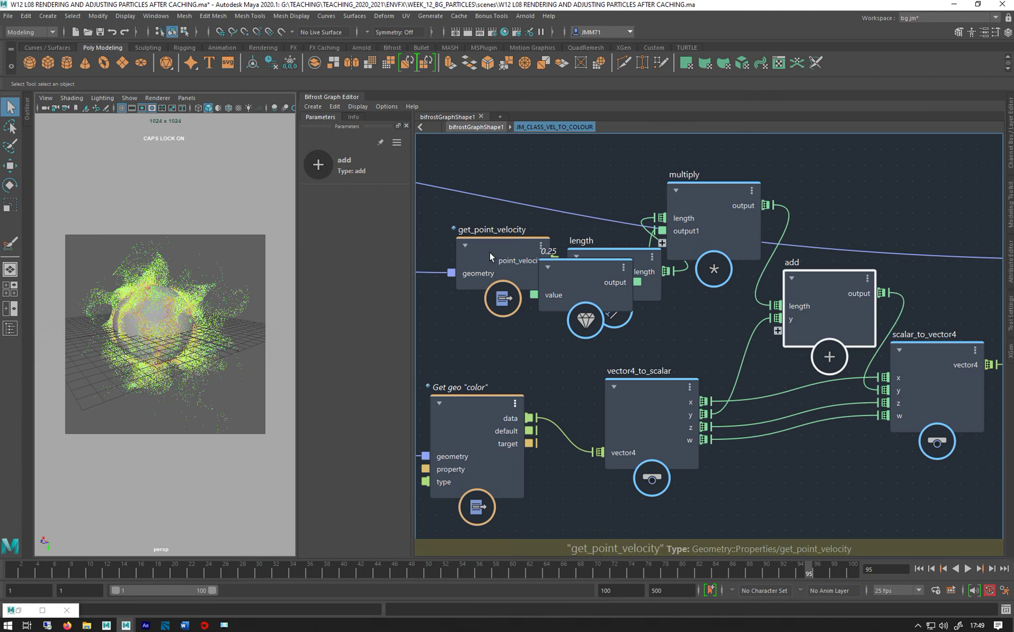
{"action": "left_click_drag", "start_coordinate": [489, 253], "coordinate": [424, 194]}
{"action": "left_click_drag", "start_coordinate": [553, 294], "coordinate": [457, 306]}
{"action": "left_click_drag", "start_coordinate": [597, 278], "coordinate": [573, 326]}
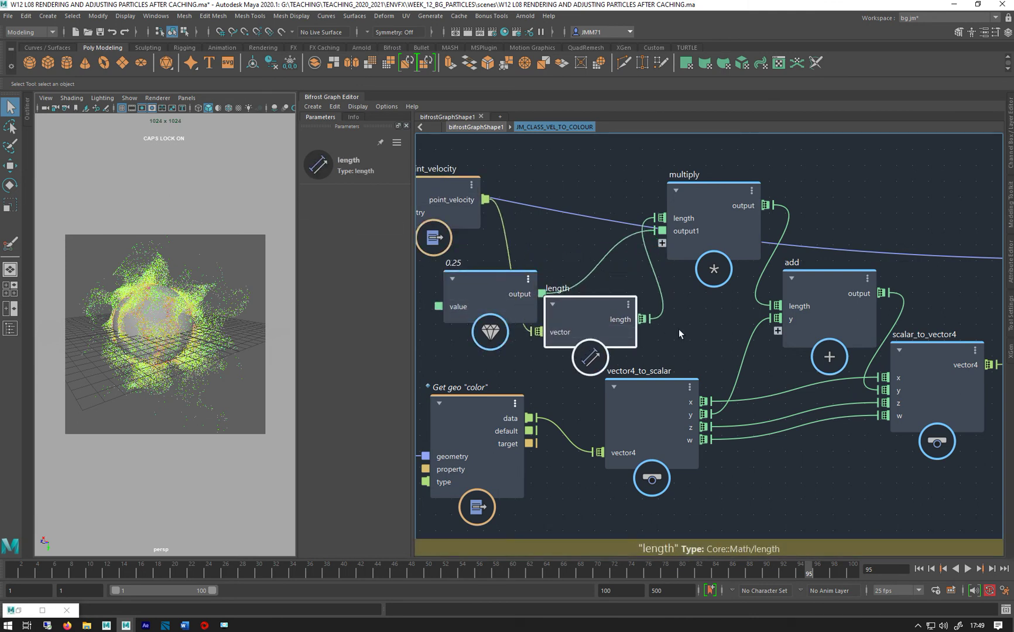
{"action": "left_click_drag", "start_coordinate": [612, 328], "coordinate": [572, 190]}
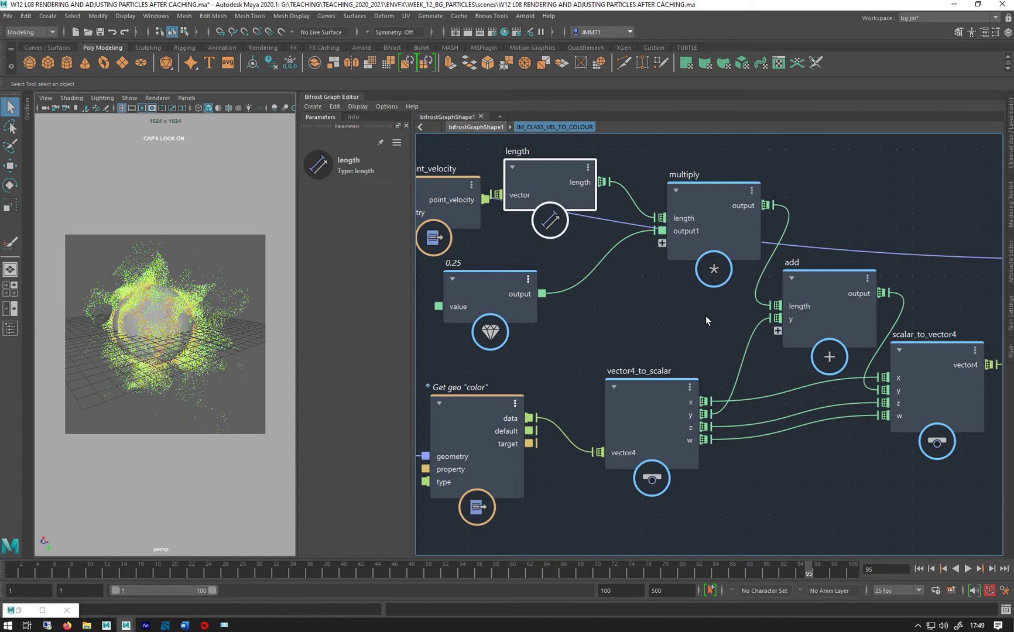
{"action": "left_click_drag", "start_coordinate": [828, 323], "coordinate": [800, 327]}
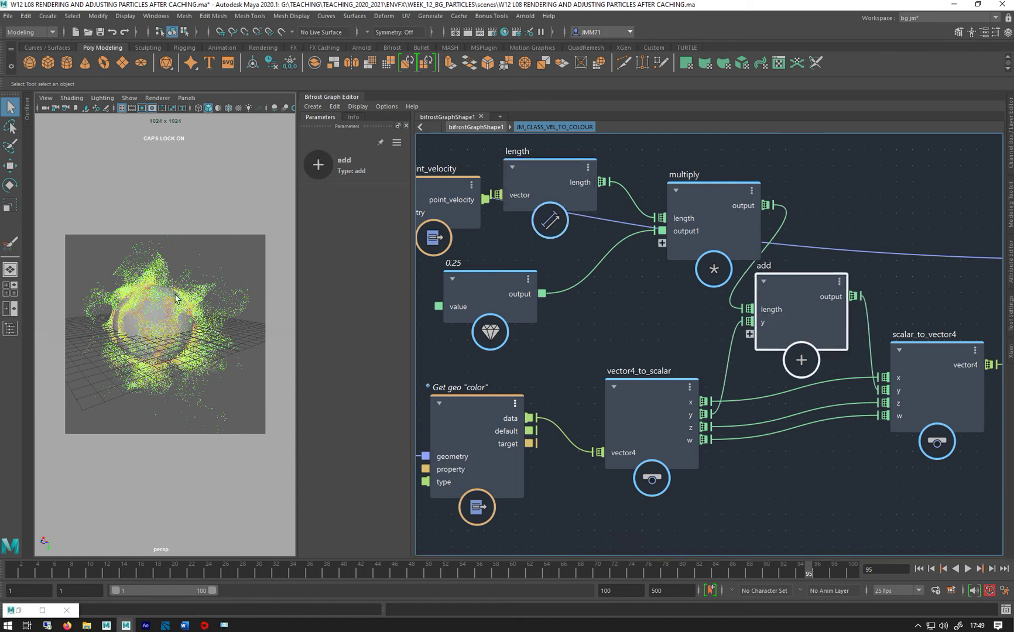
Restore the Arnold RenderView, store a snapshot of the current render and move the window clear of the graph
{"action": "left_click", "coordinate": [19, 610]}
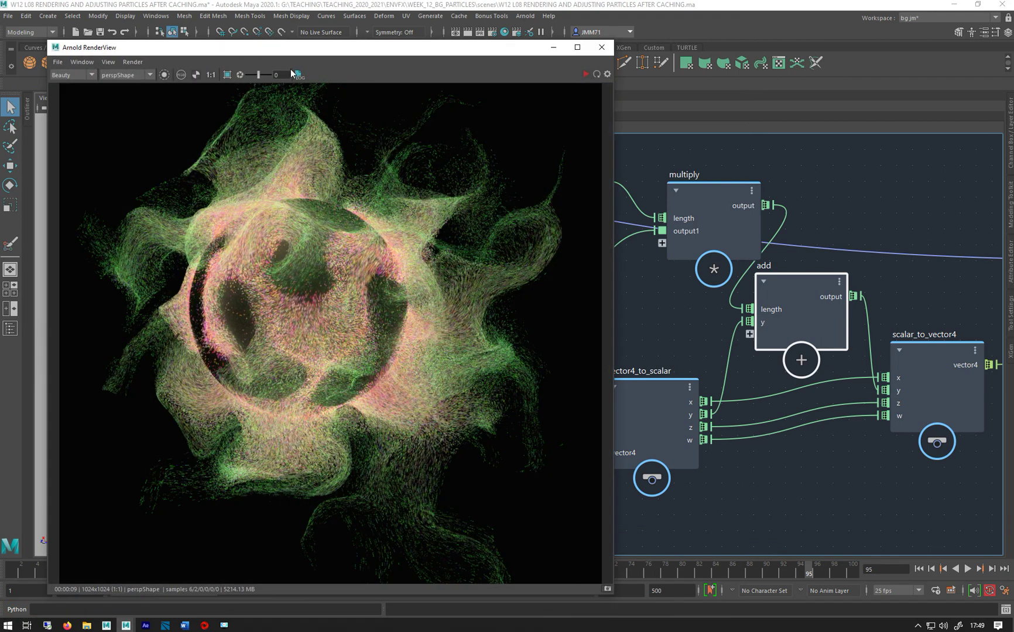
{"action": "left_click_drag", "start_coordinate": [282, 53], "coordinate": [570, 63]}
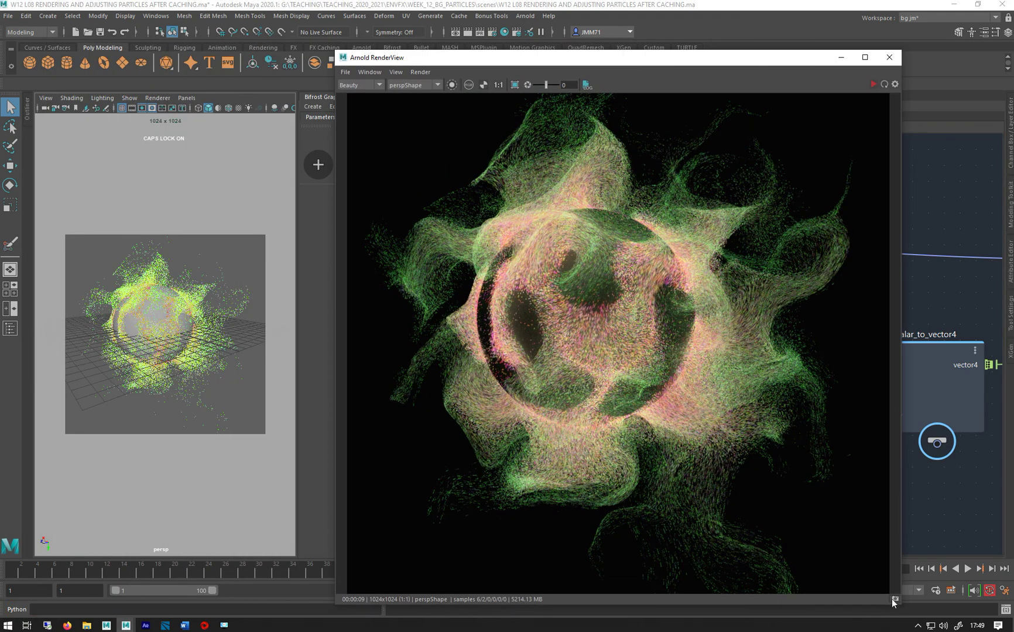
{"action": "left_click_drag", "start_coordinate": [892, 598], "coordinate": [890, 631]}
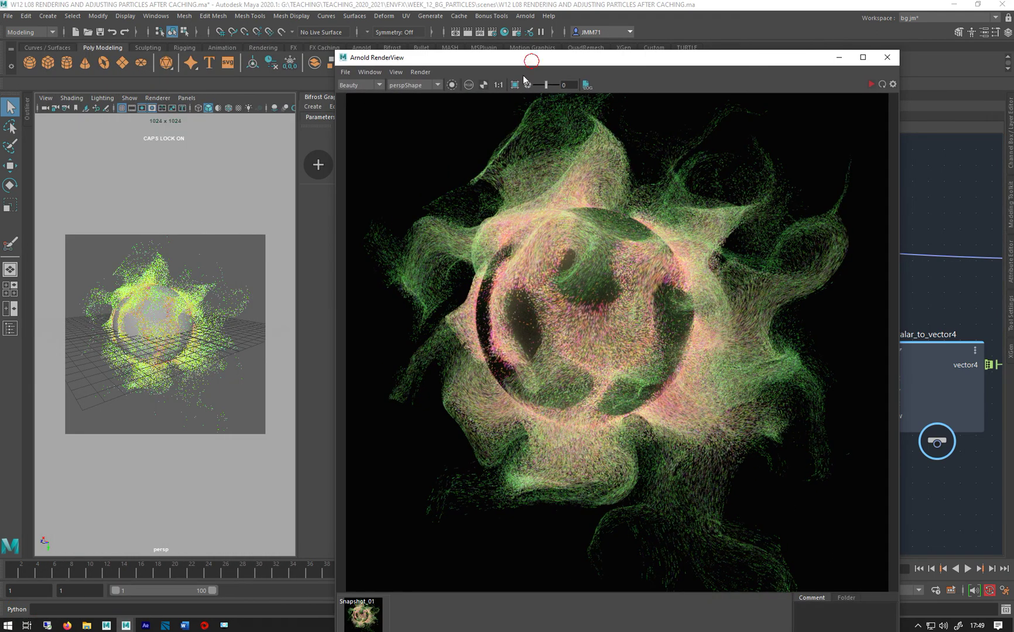
{"action": "left_click_drag", "start_coordinate": [531, 60], "coordinate": [380, 525]}
Link vector4_to_scalar's y straight to scalar_to_vector4's y, and route its x through add's y input into scalar_to_vector4's x
{"action": "middle_click_drag", "start_coordinate": [670, 360], "coordinate": [659, 307], "text": "alt"}
{"action": "left_click_drag", "start_coordinate": [784, 273], "coordinate": [784, 300]}
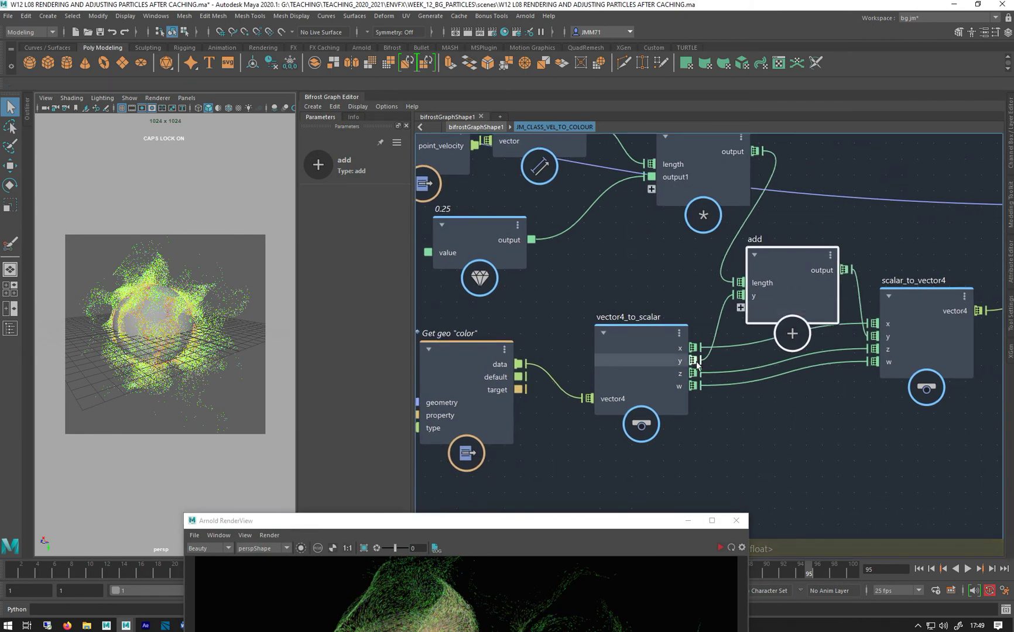
{"action": "left_click_drag", "start_coordinate": [695, 362], "coordinate": [875, 337]}
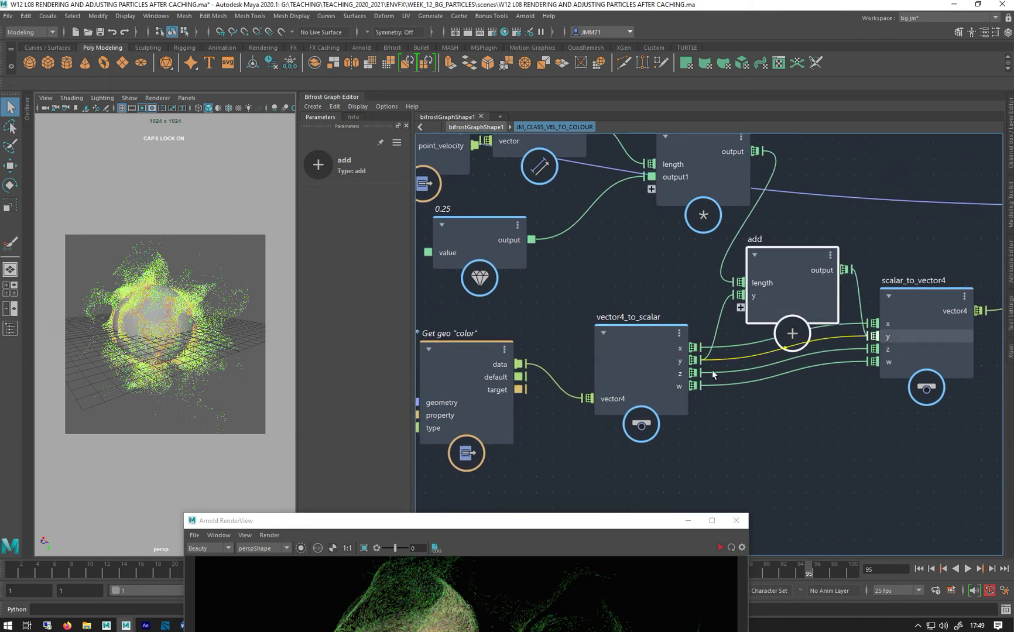
{"action": "left_click_drag", "start_coordinate": [696, 360], "coordinate": [739, 296]}
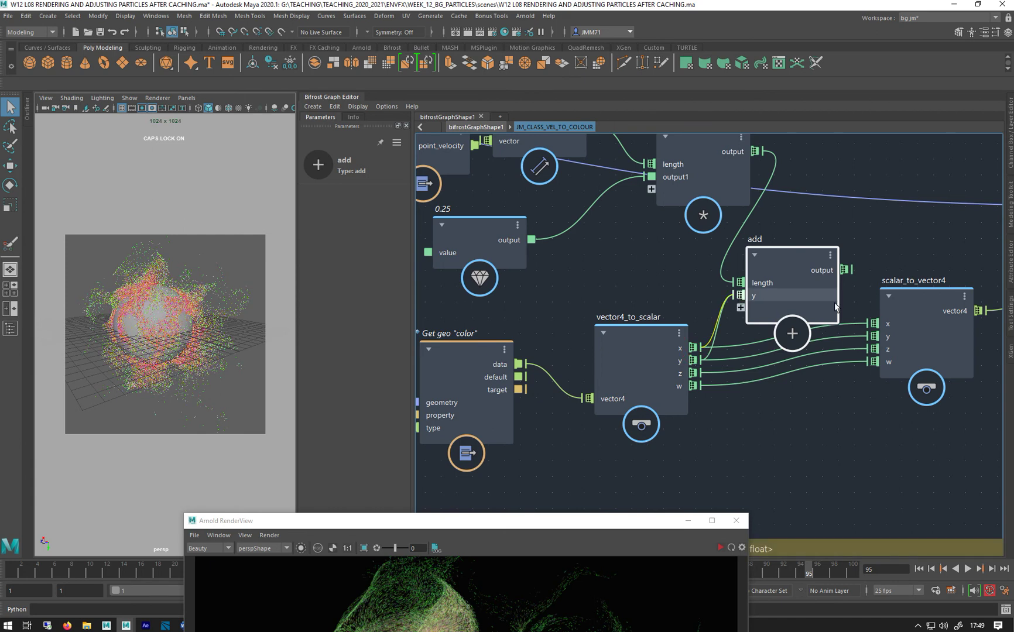
{"action": "left_click_drag", "start_coordinate": [846, 270], "coordinate": [874, 323]}
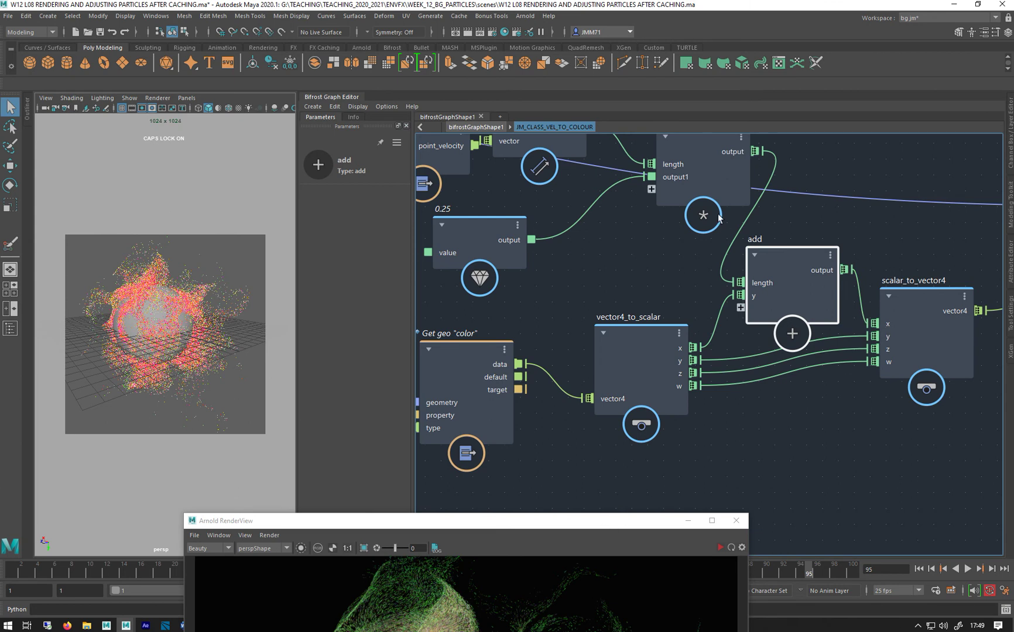
Set the float value node that feeds multiply to 0.1
{"action": "left_click", "coordinate": [484, 252]}
{"action": "double_click", "coordinate": [353, 227]}
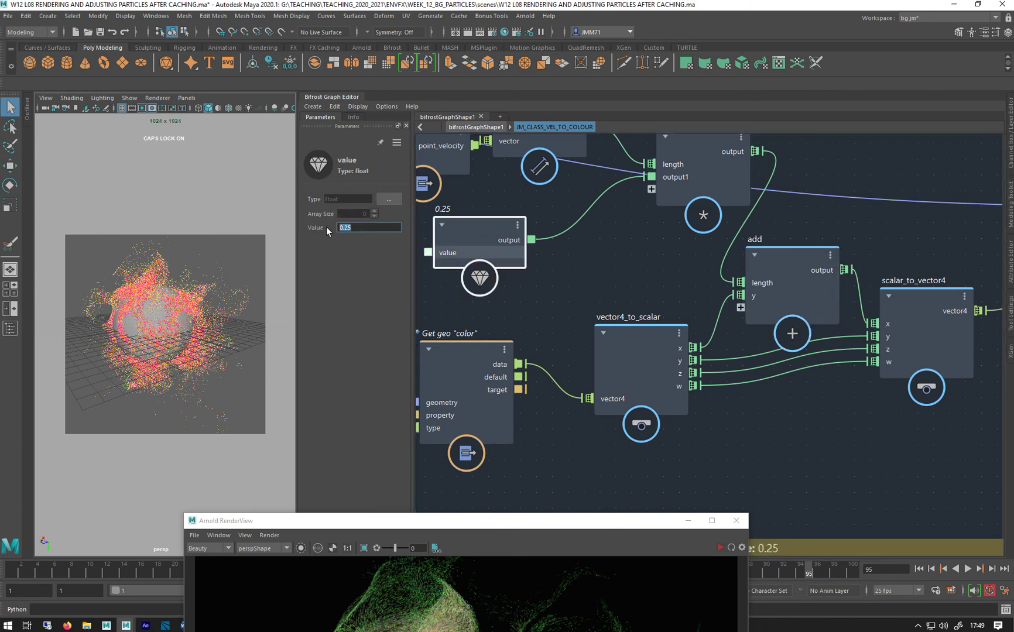
{"action": "type", "text": ".1"}
{"action": "key", "text": "Return"}
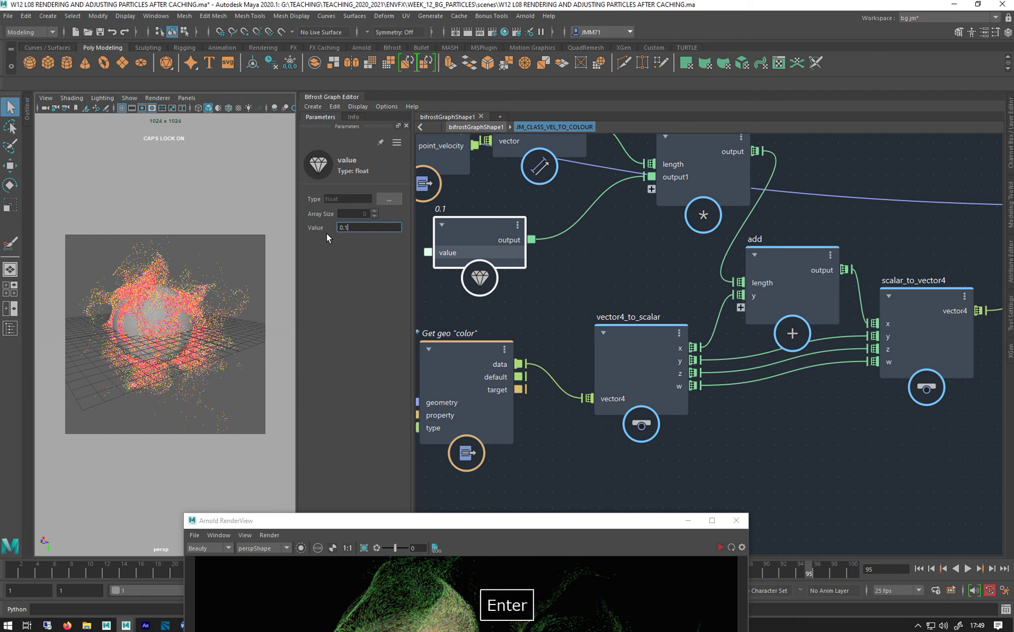
Run a live IPR render of the recoloured particles in the Arnold RenderView and compare it with Snapshot_01
{"action": "left_click_drag", "start_coordinate": [337, 520], "coordinate": [404, 119]}
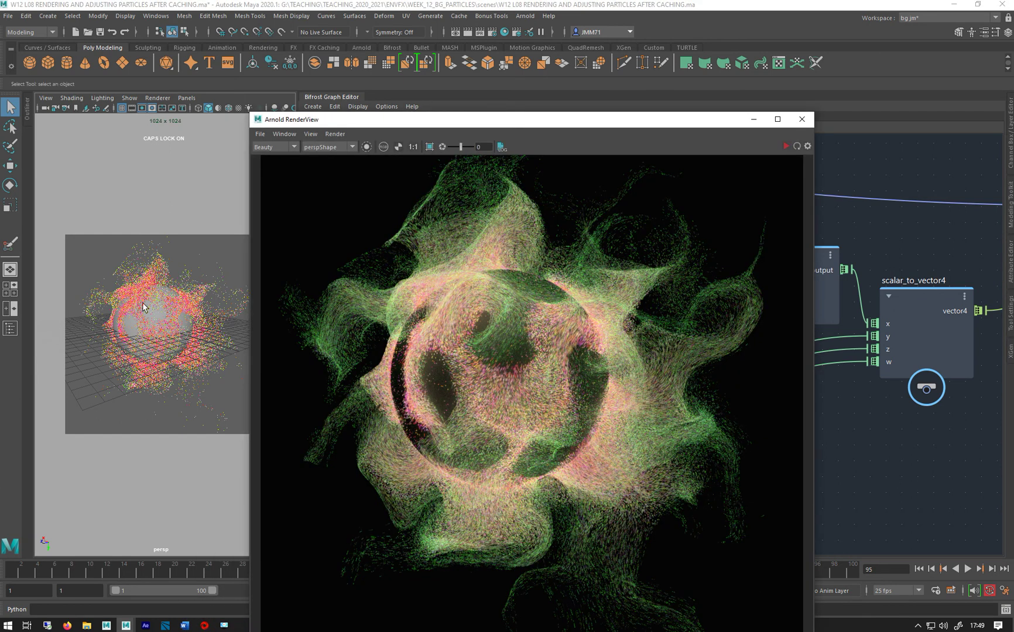
{"action": "left_click_drag", "start_coordinate": [445, 125], "coordinate": [478, 24]}
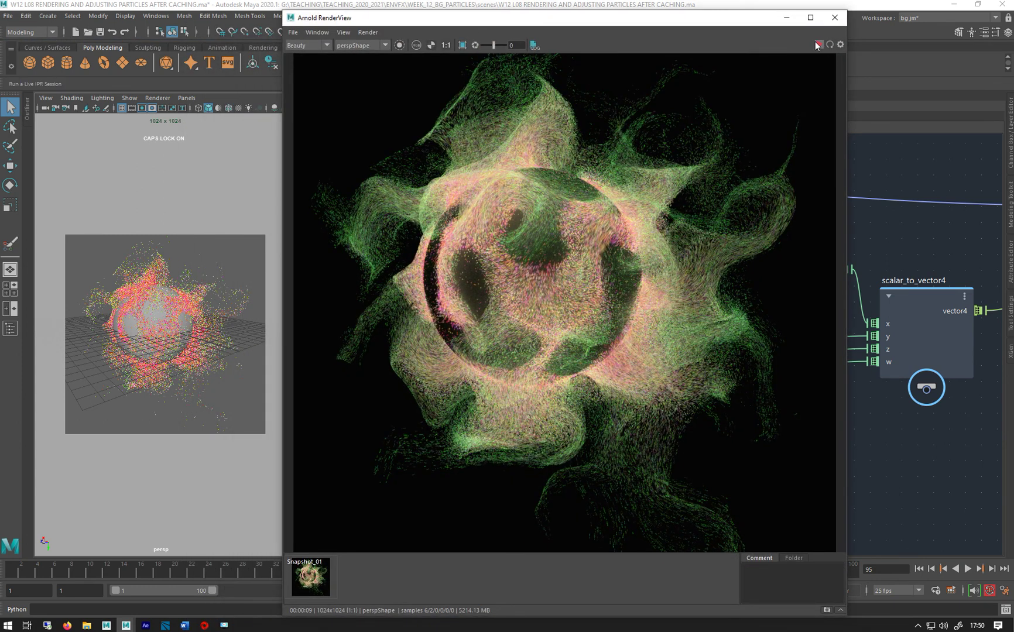
{"action": "left_click", "coordinate": [303, 592]}
{"action": "left_click", "coordinate": [304, 592]}
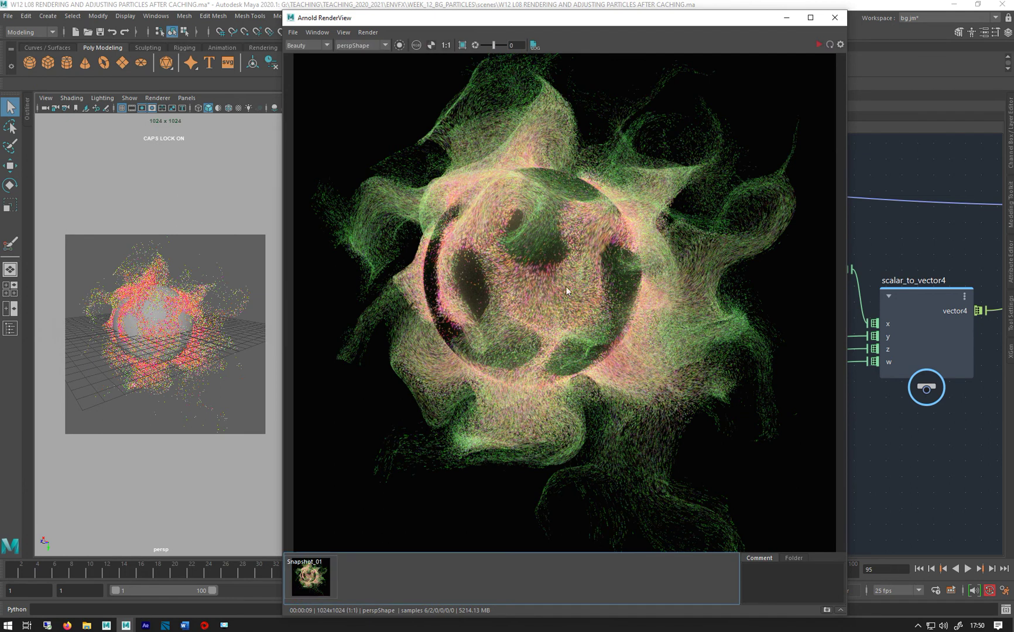
{"action": "left_click", "coordinate": [818, 45]}
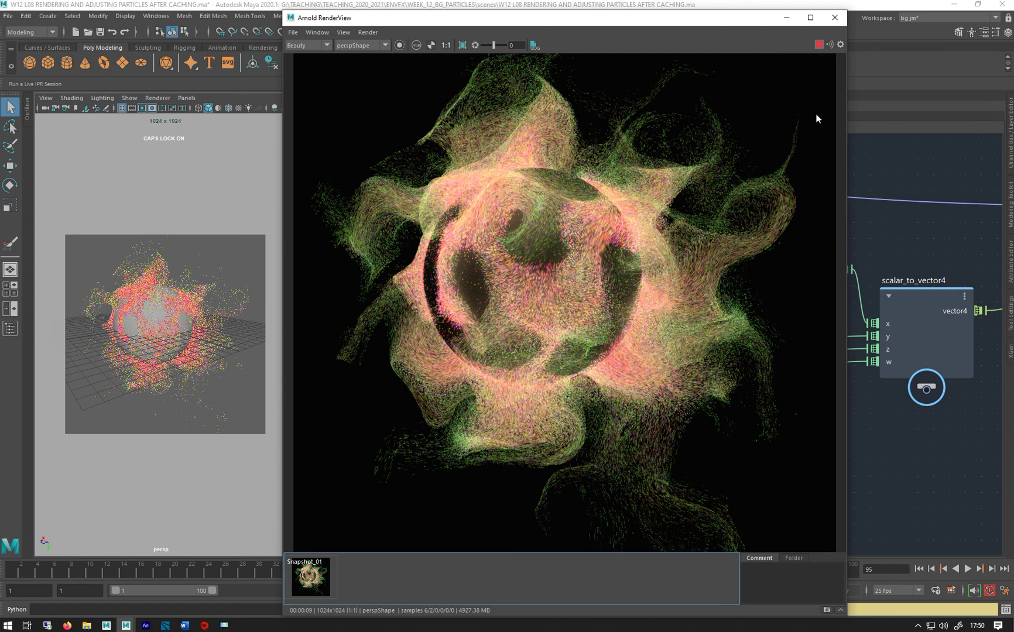
{"action": "left_click", "coordinate": [312, 583]}
{"action": "left_click", "coordinate": [312, 584]}
{"action": "left_click", "coordinate": [316, 578]}
{"action": "left_click", "coordinate": [319, 574]}
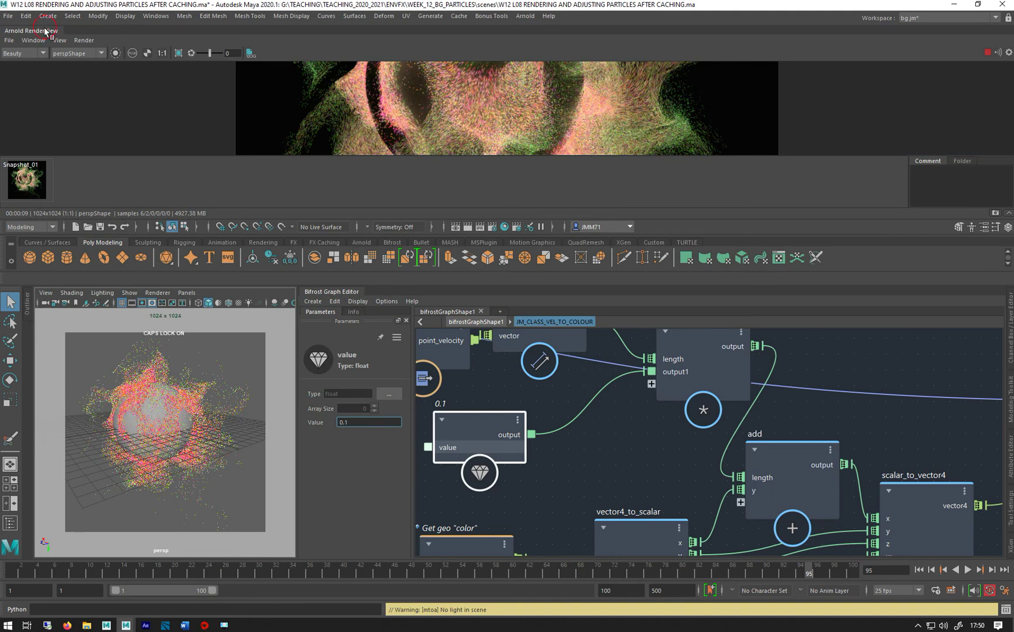
Undock the Arnold RenderView, lock the workspace against docking and move the window beside the node graph
{"action": "left_click_drag", "start_coordinate": [45, 28], "coordinate": [95, 125]}
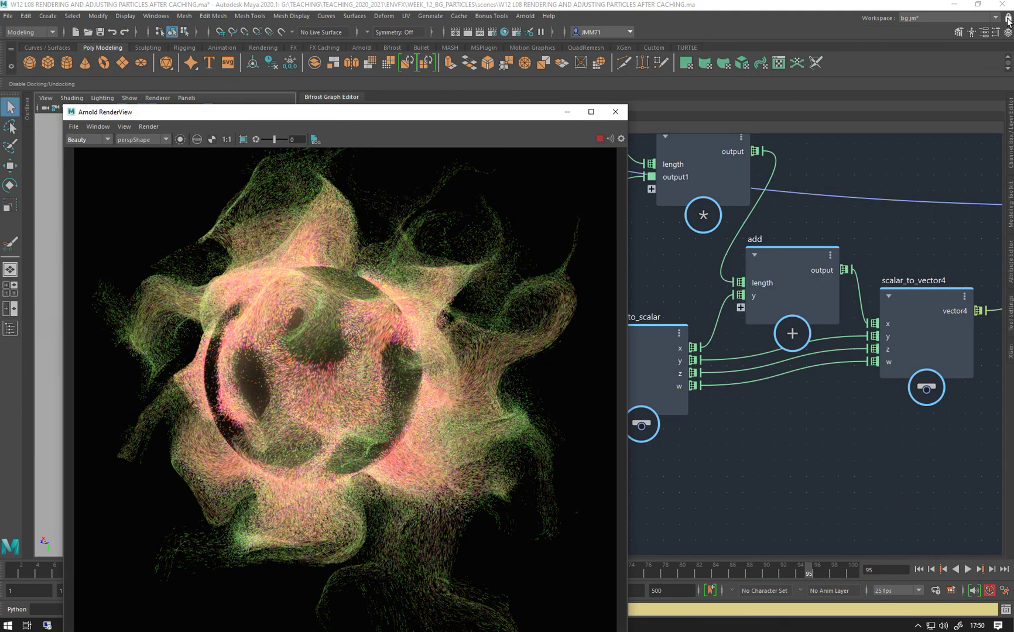
{"action": "left_click", "coordinate": [1007, 17]}
{"action": "left_click_drag", "start_coordinate": [503, 114], "coordinate": [374, 127]}
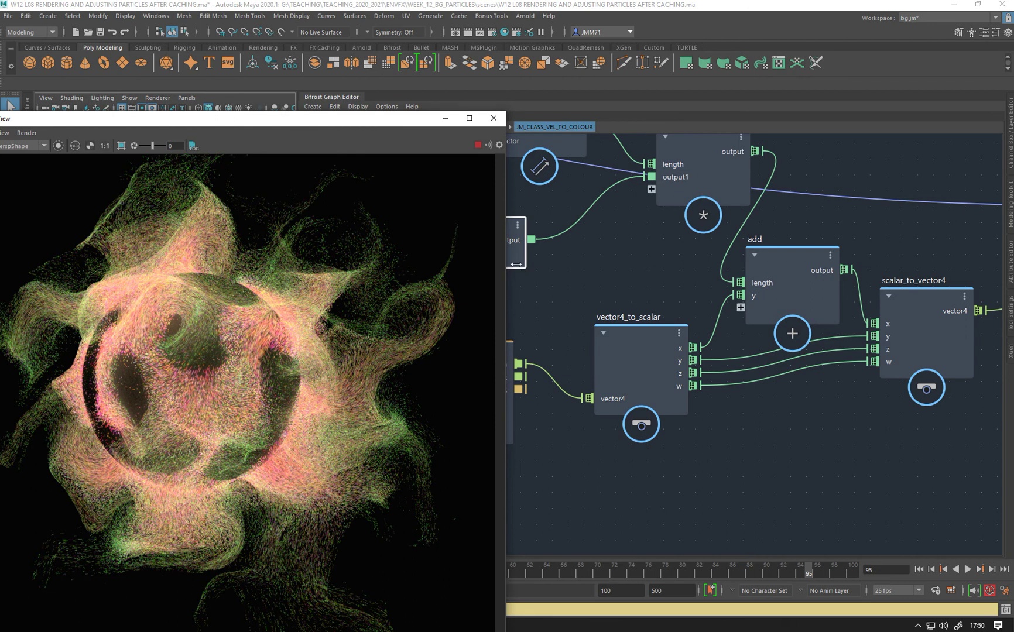
Link vector4_to_scalar's x straight to scalar_to_vector4's x and clear the connections into and out of add
{"action": "left_click_drag", "start_coordinate": [799, 273], "coordinate": [809, 260]}
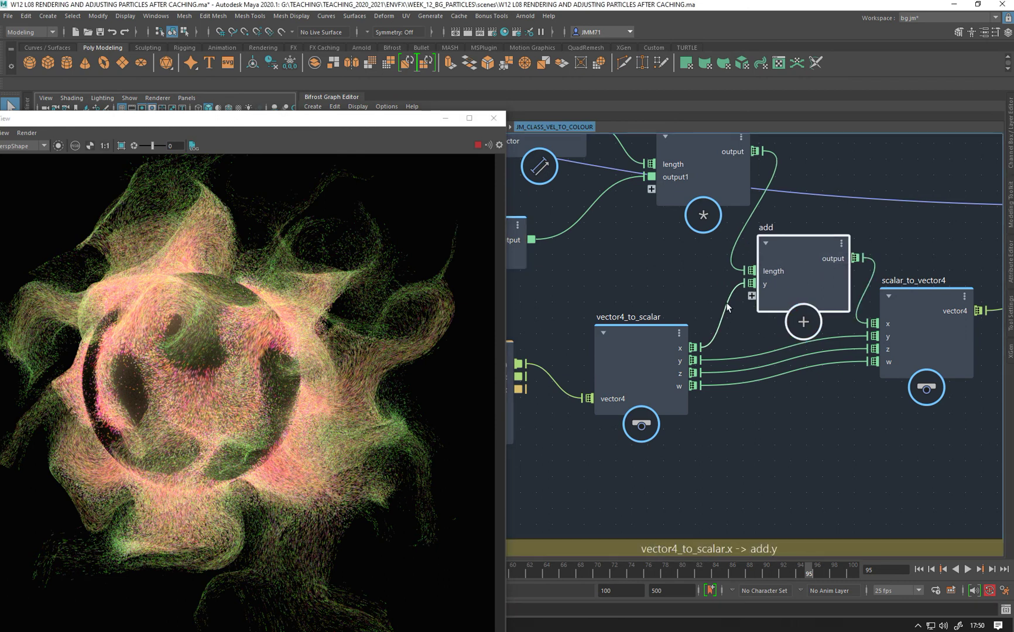
{"action": "left_click", "coordinate": [721, 320]}
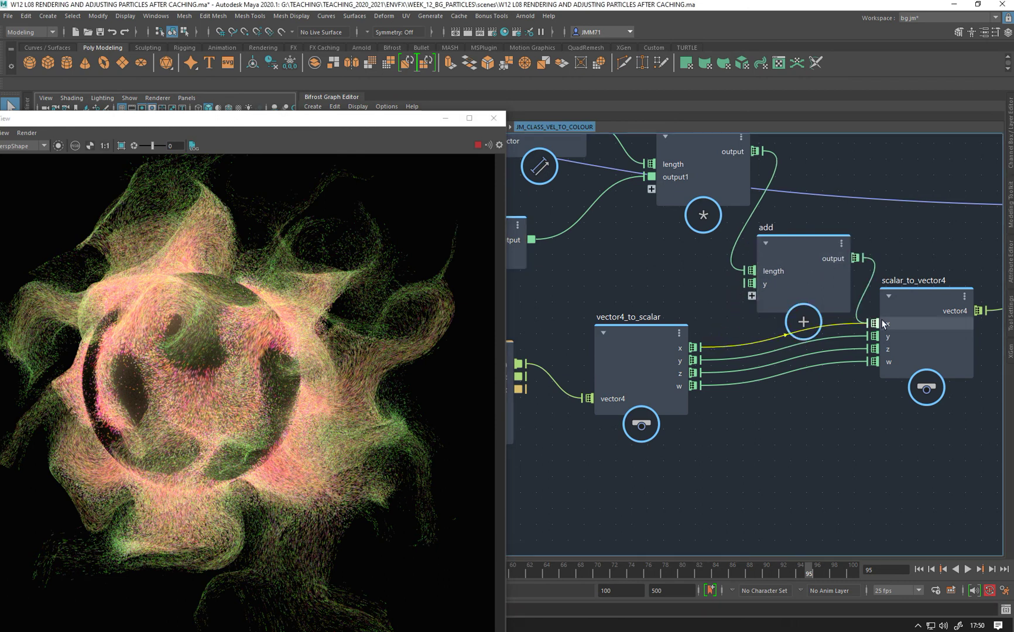
{"action": "key", "text": "Delete"}
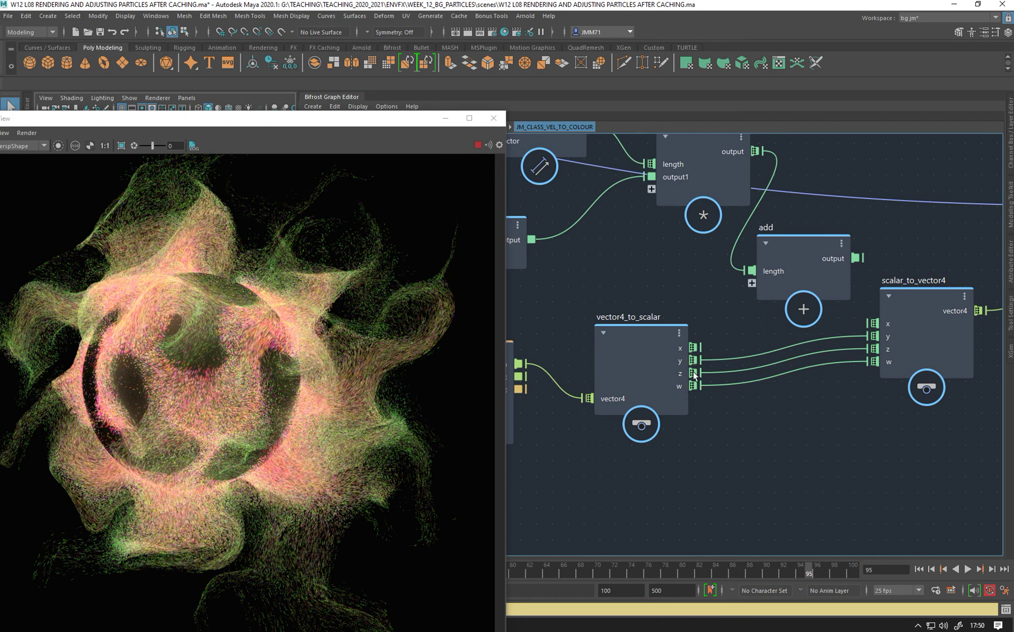
{"action": "key", "text": "ctrl+z"}
{"action": "left_click_drag", "start_coordinate": [725, 366], "coordinate": [760, 273]}
{"action": "key", "text": "ctrl+z"}
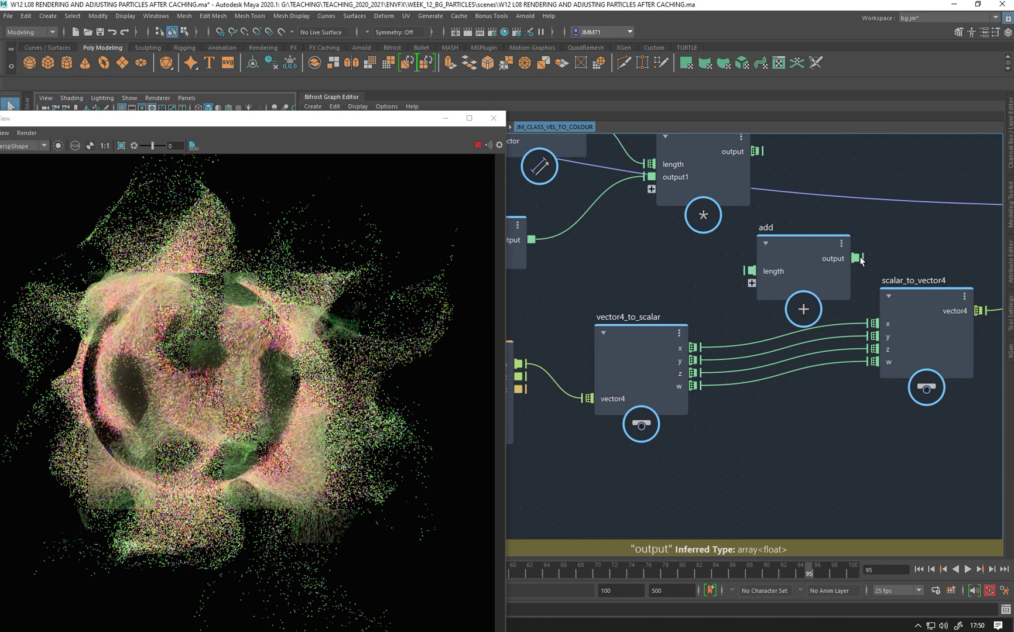
Combine vector4_to_scalar's z and multiply's output in add and feed add's output into scalar_to_vector4's z
{"action": "key", "text": "ctrl+y"}
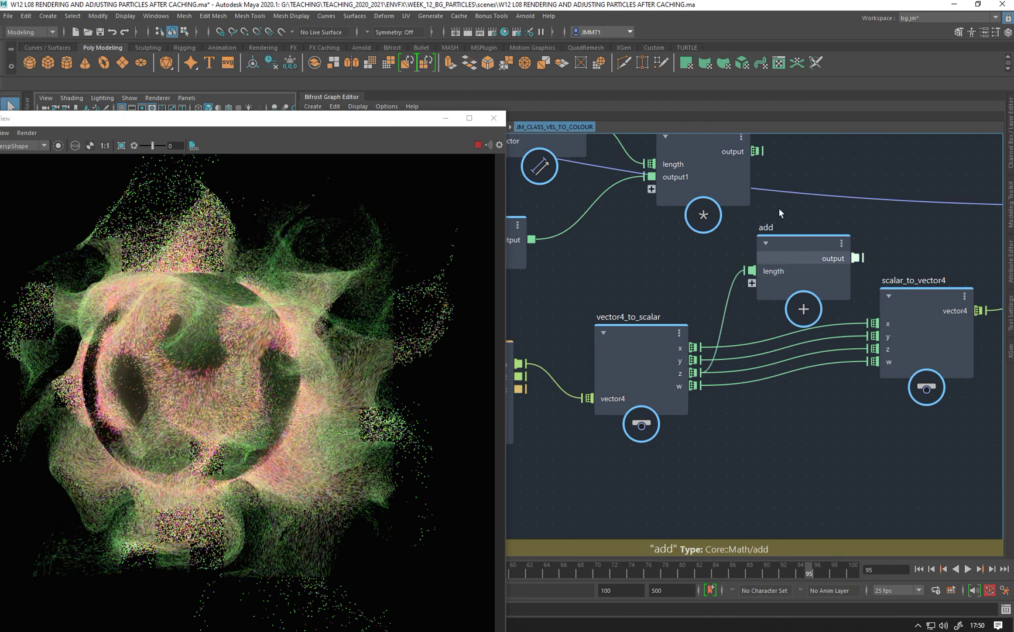
{"action": "left_click_drag", "start_coordinate": [797, 252], "coordinate": [818, 222]}
{"action": "left_click_drag", "start_coordinate": [755, 151], "coordinate": [868, 351]}
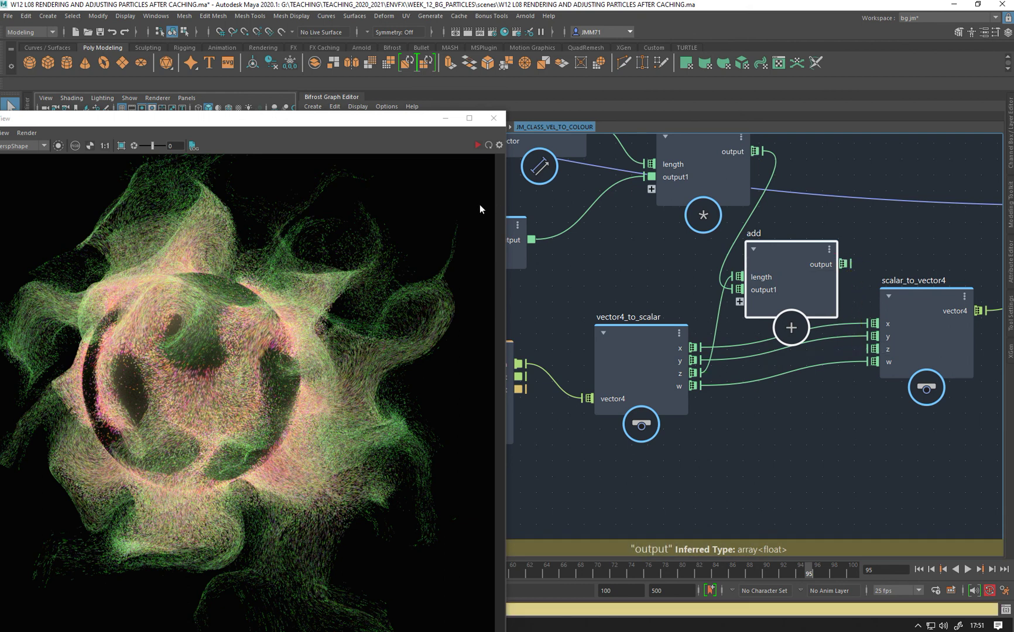
Run a live IPR render of the recoloured particles in the Arnold RenderView, then minimise its window
{"action": "left_click_drag", "start_coordinate": [343, 118], "coordinate": [472, 86]}
{"action": "left_click", "coordinate": [598, 110]}
{"action": "left_click", "coordinate": [598, 110]}
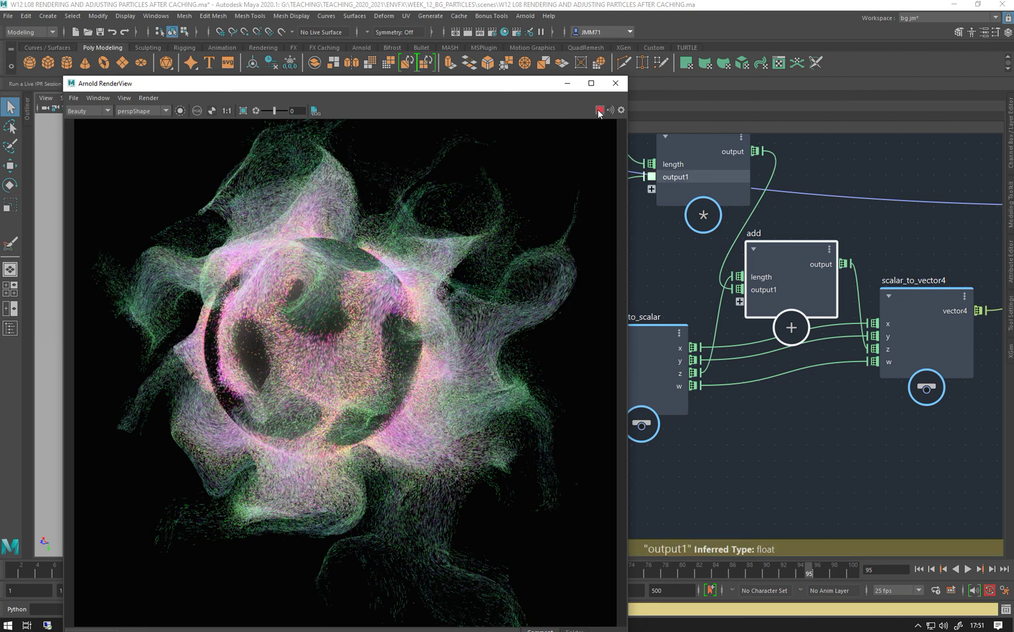
{"action": "left_click", "coordinate": [567, 83]}
Space out the get_point_velocity, multiply, add, vector4_to_scalar, scalar_to_vector4 and Get geo "color" nodes inside the compound
{"action": "scroll", "coordinate": [666, 229], "scroll_direction": "down", "scroll_amount": 4}
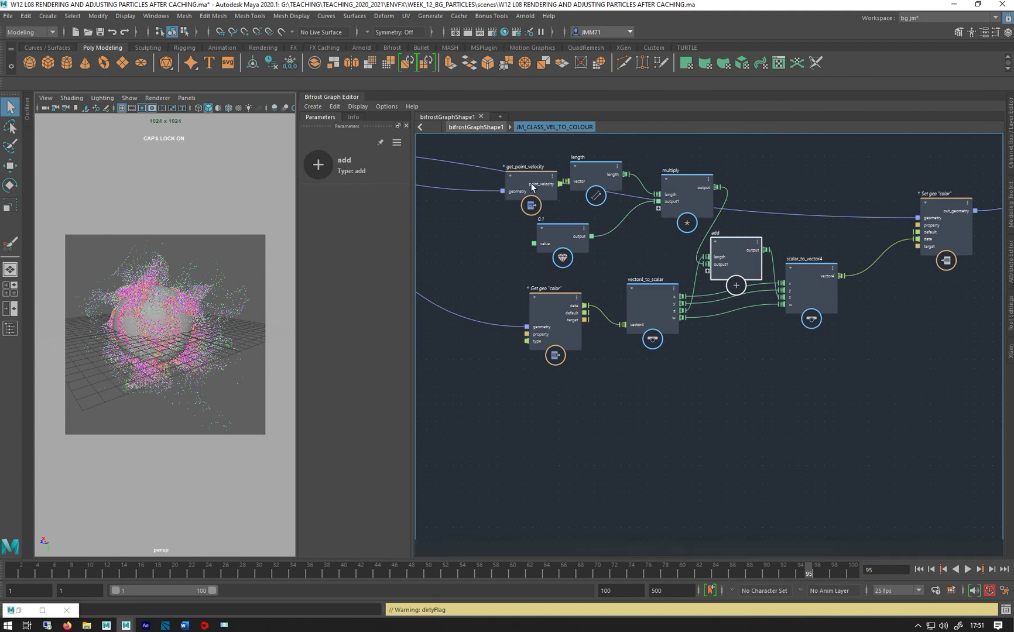
{"action": "left_click", "coordinate": [501, 172]}
{"action": "left_click", "coordinate": [682, 192]}
{"action": "left_click_drag", "start_coordinate": [711, 248], "coordinate": [753, 245]}
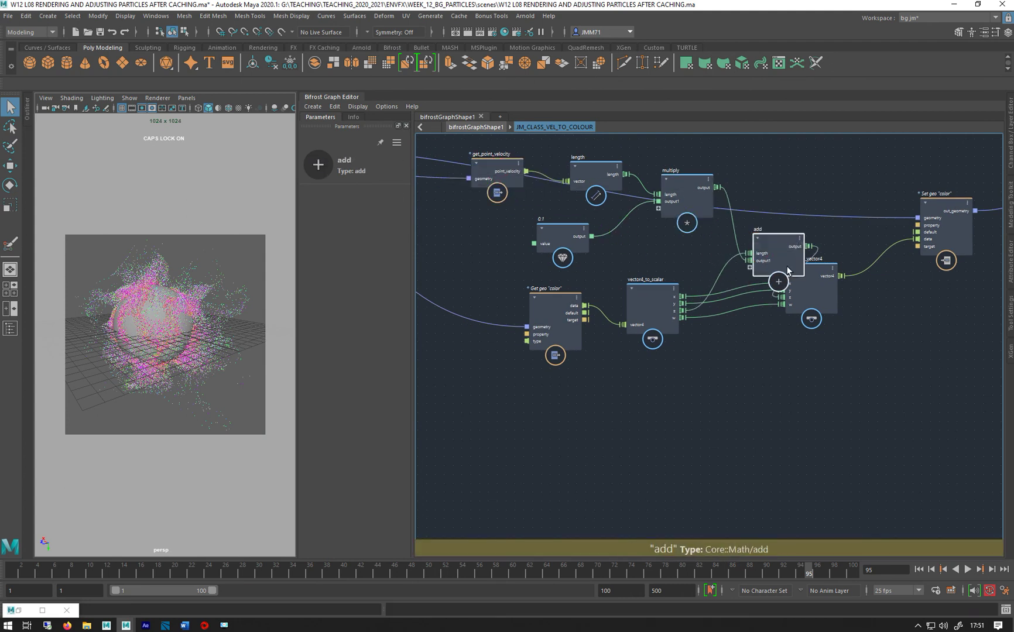
{"action": "left_click_drag", "start_coordinate": [813, 288], "coordinate": [870, 309]}
{"action": "left_click_drag", "start_coordinate": [664, 316], "coordinate": [690, 342]}
{"action": "left_click_drag", "start_coordinate": [539, 318], "coordinate": [533, 346]}
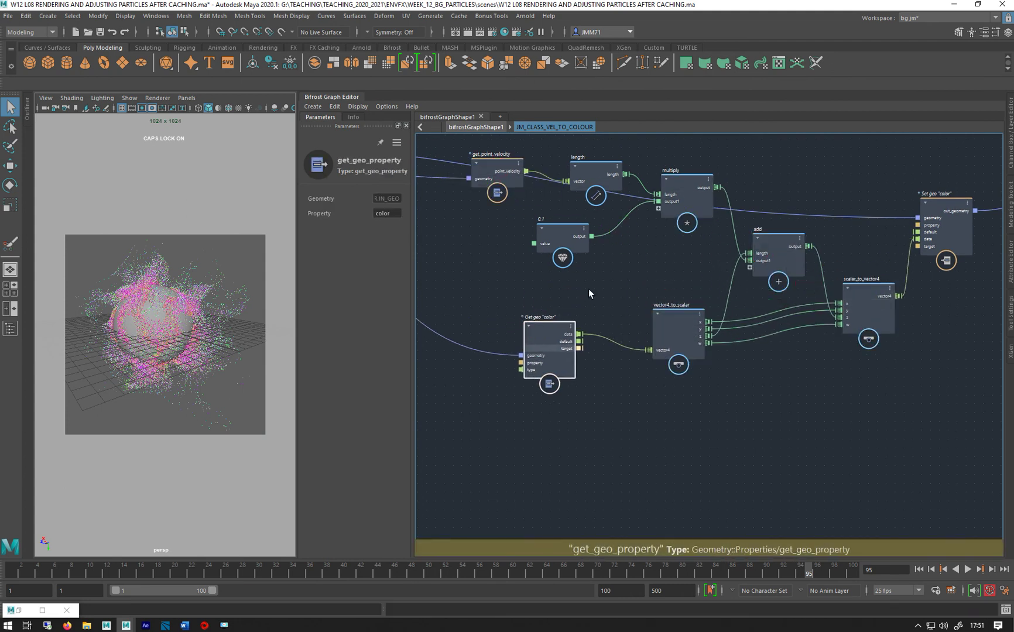
{"action": "left_click_drag", "start_coordinate": [666, 201], "coordinate": [669, 214]}
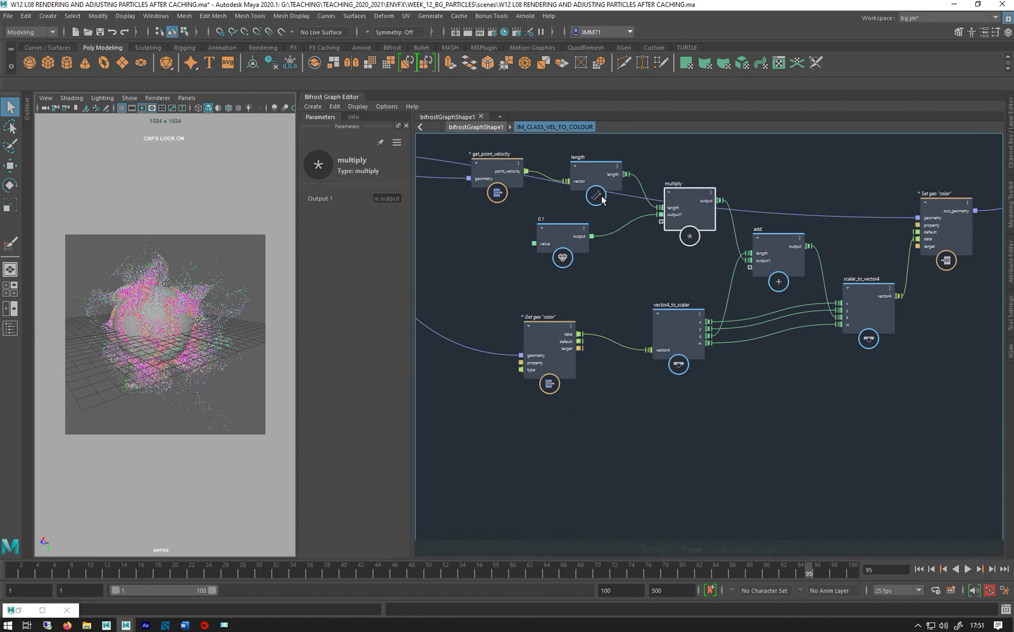
Expose the float value node's value as a new port on the input node of JM_CLASS_VEL_TO_COLOUR
{"action": "left_click", "coordinate": [469, 128]}
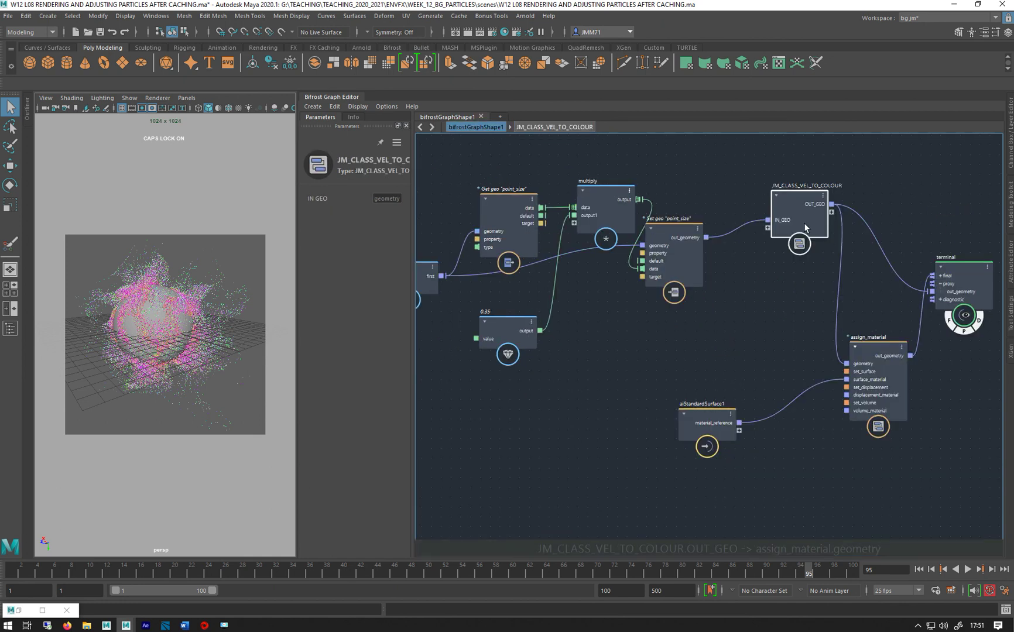
{"action": "double_click", "coordinate": [789, 201]}
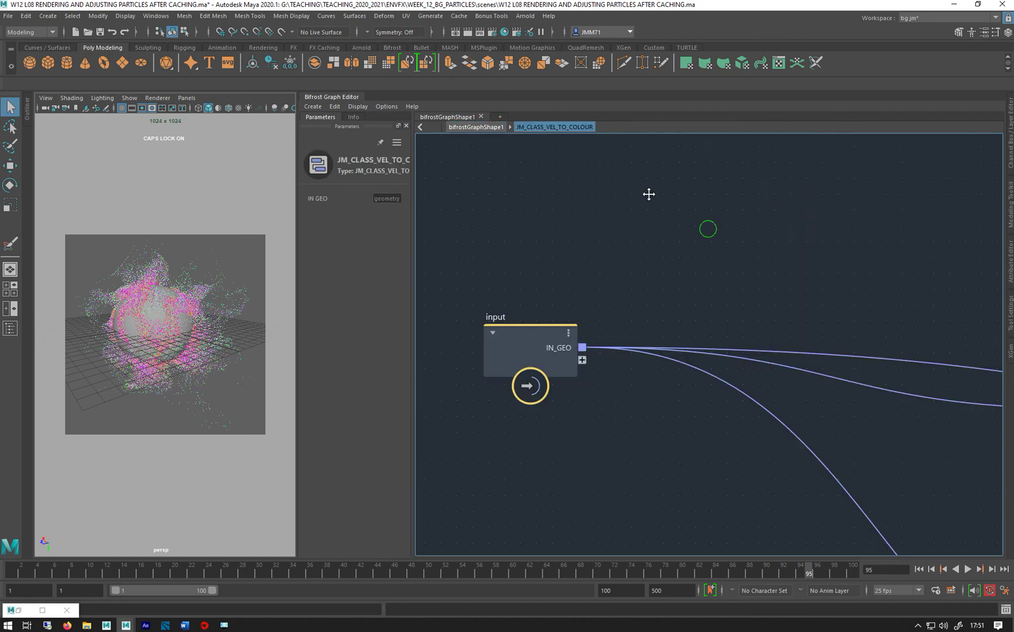
{"action": "middle_click_drag", "start_coordinate": [648, 194], "coordinate": [450, 96], "text": "alt"}
{"action": "scroll", "coordinate": [648, 163], "scroll_direction": "down", "scroll_amount": 4}
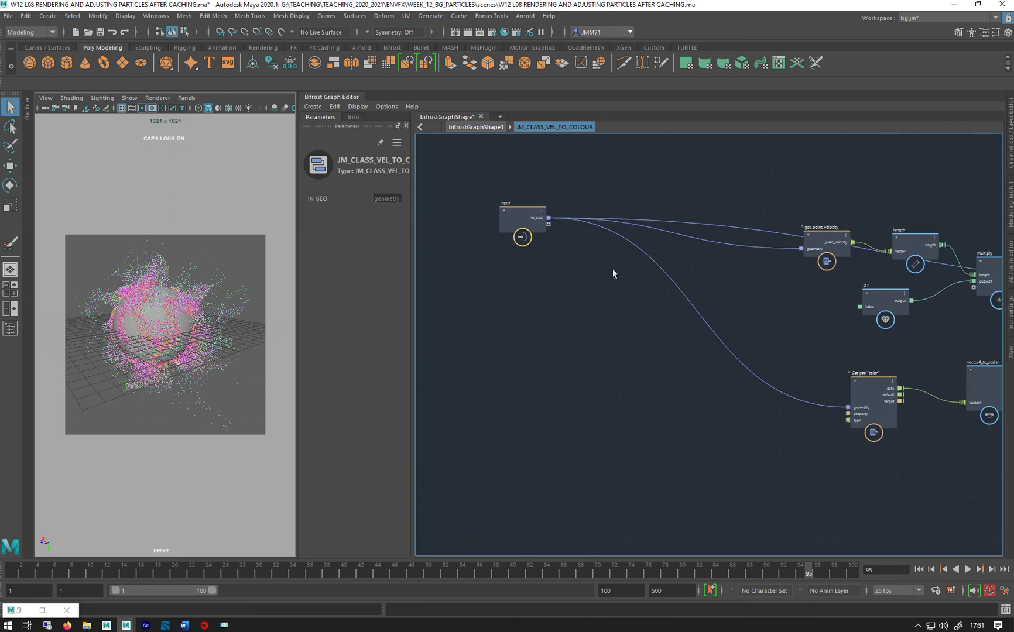
{"action": "left_click", "coordinate": [511, 236]}
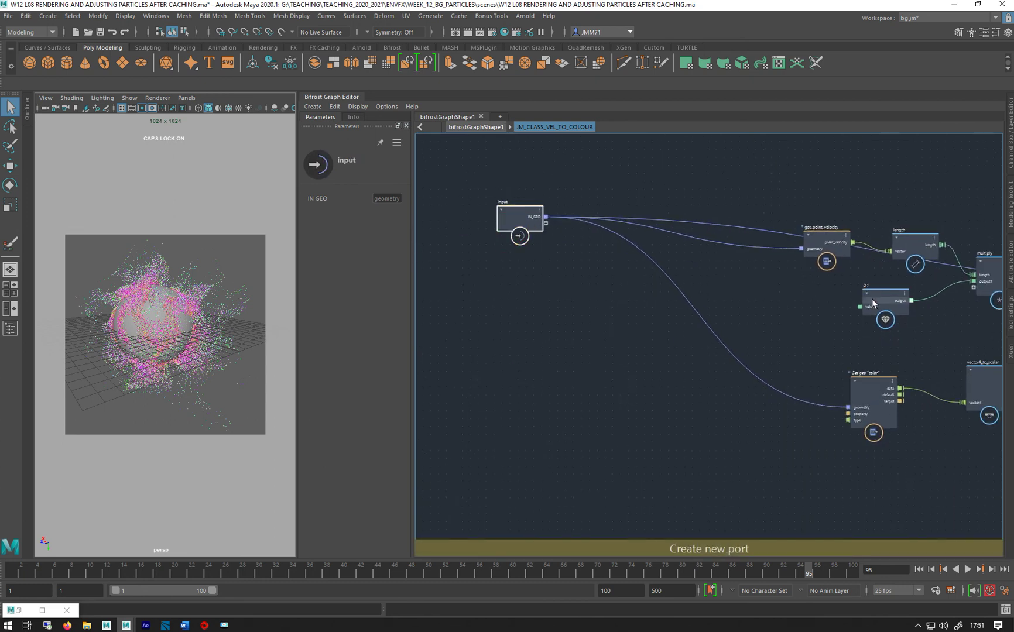
{"action": "middle_click_drag", "start_coordinate": [734, 297], "coordinate": [633, 291], "text": "alt"}
{"action": "left_click_drag", "start_coordinate": [779, 292], "coordinate": [738, 296]}
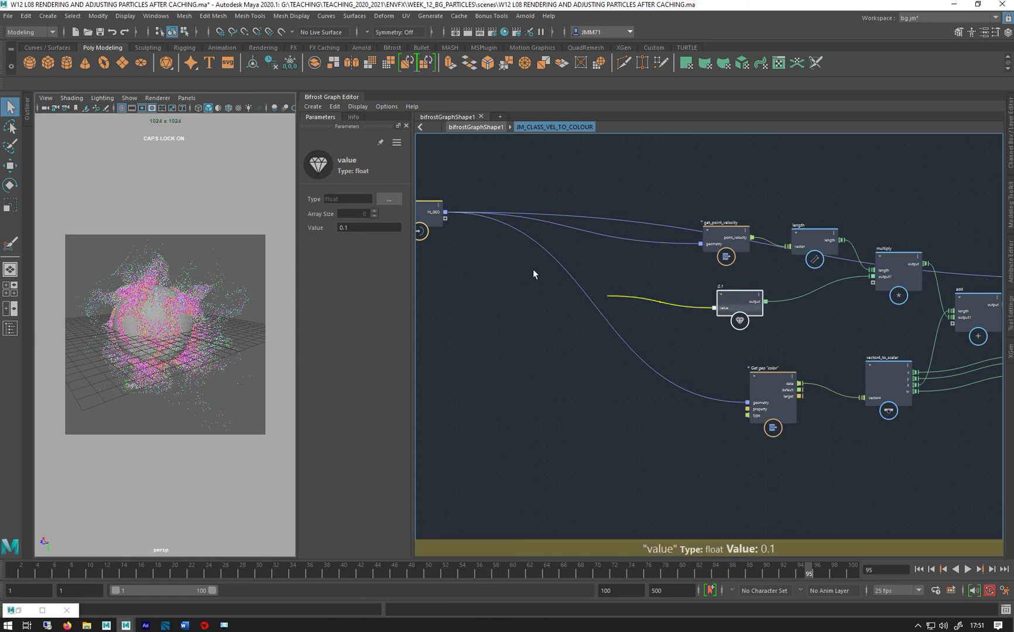
{"action": "left_click_drag", "start_coordinate": [533, 273], "coordinate": [439, 217]}
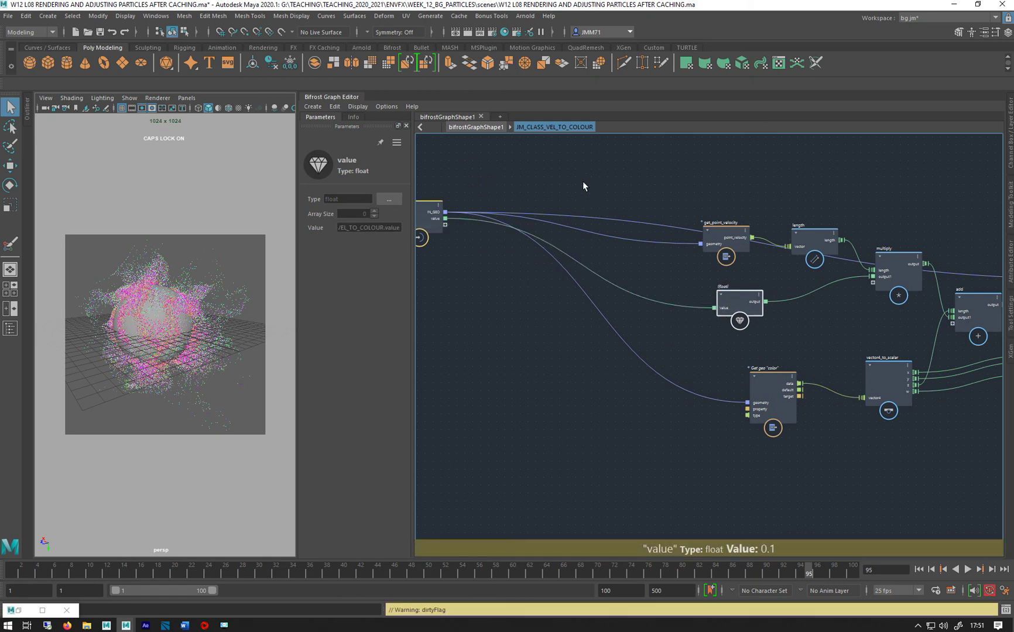
Return to the top-level bifrostGraphShape1 graph and open the exposed Value of the JM_CLASS_VEL_TO_COLOUR compound for editing
{"action": "middle_click_drag", "start_coordinate": [482, 214], "coordinate": [620, 222], "text": "alt"}
{"action": "left_click", "coordinate": [555, 221]}
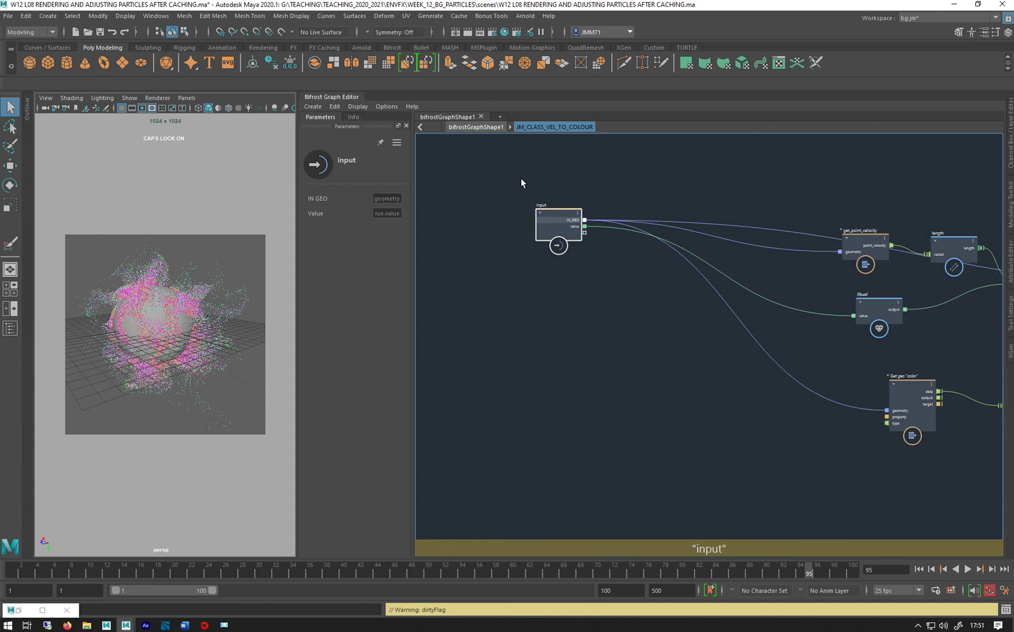
{"action": "left_click", "coordinate": [471, 125]}
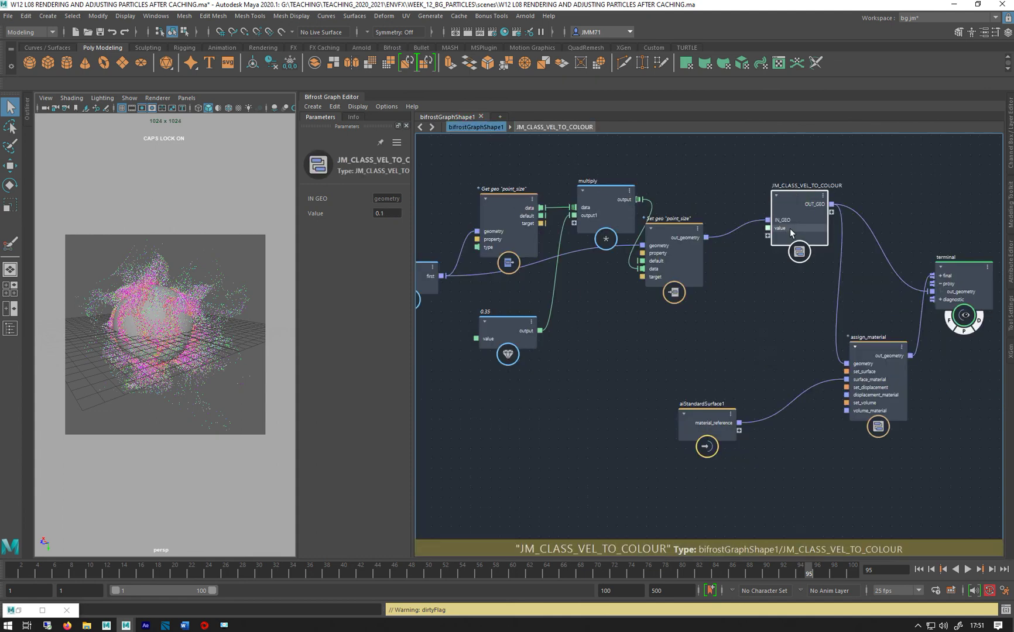
{"action": "double_click", "coordinate": [385, 213]}
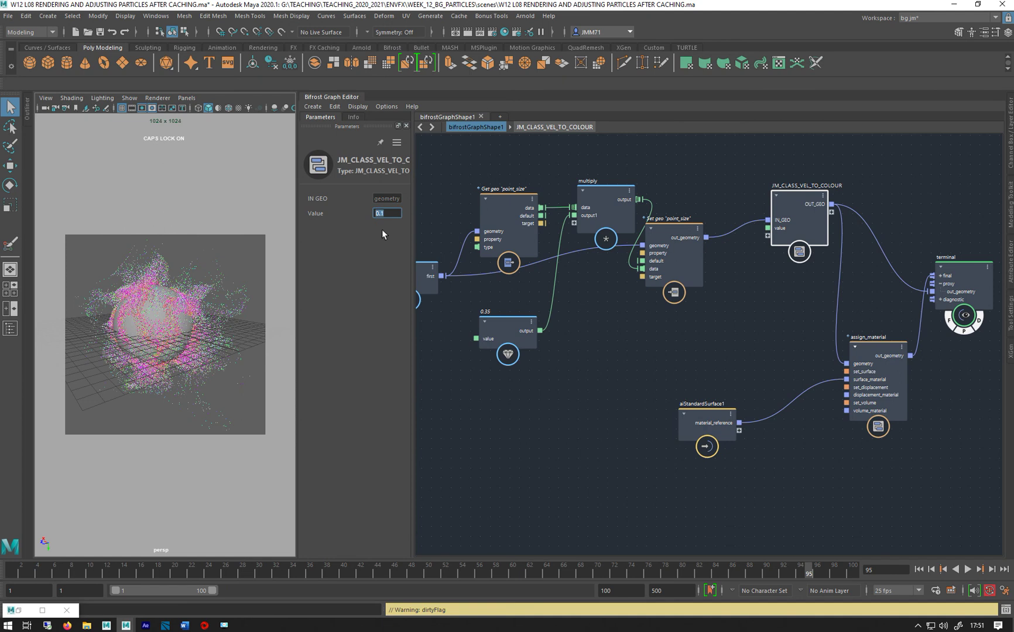
Restore the Arnold RenderView and widen the viewport area so the render sits beside the compound's parameters and node
{"action": "left_click", "coordinate": [18, 613]}
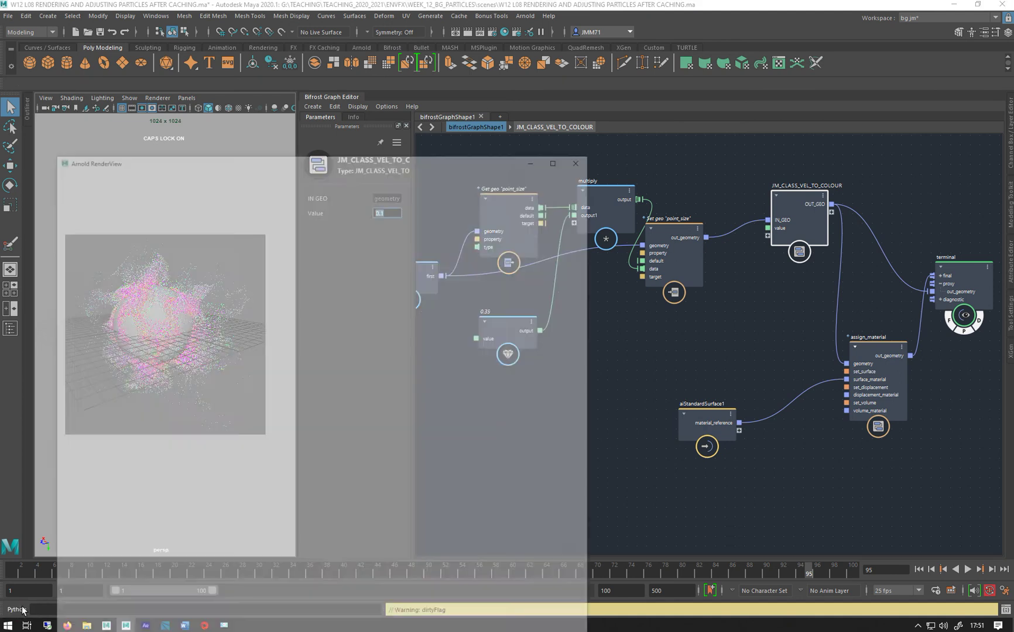
{"action": "left_click_drag", "start_coordinate": [425, 90], "coordinate": [391, 82]}
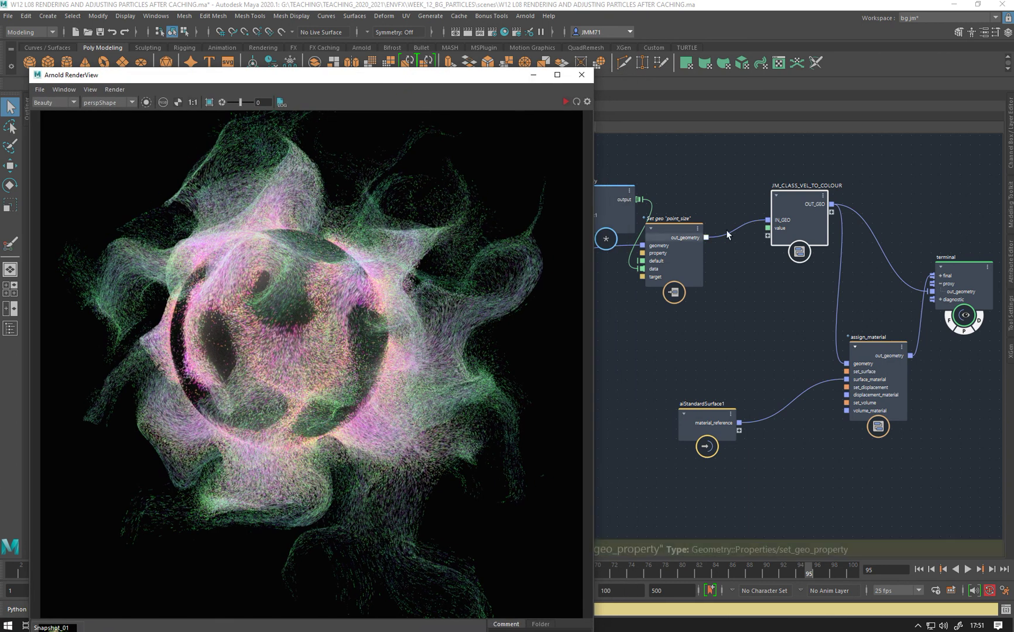
{"action": "middle_click_drag", "start_coordinate": [808, 212], "coordinate": [896, 208]}
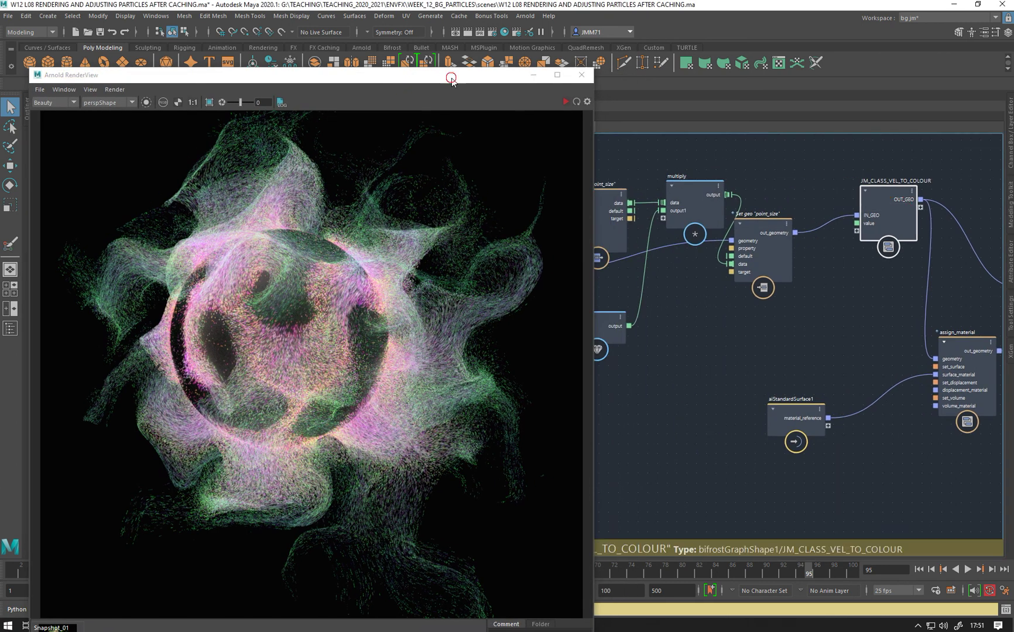
{"action": "left_click_drag", "start_coordinate": [451, 78], "coordinate": [403, 200]}
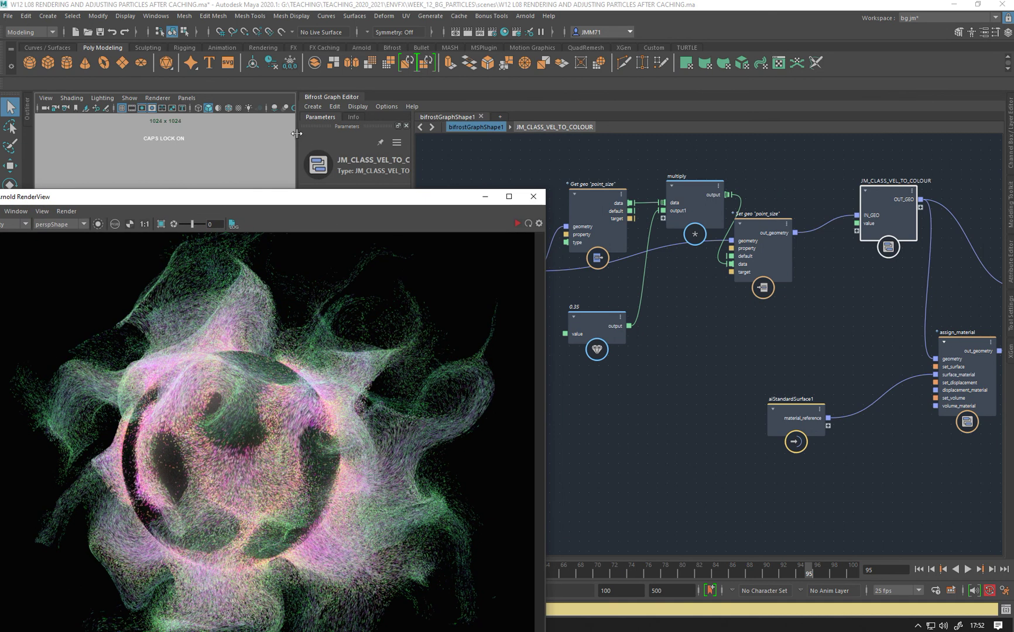
{"action": "left_click_drag", "start_coordinate": [295, 136], "coordinate": [574, 141]}
{"action": "left_click_drag", "start_coordinate": [434, 196], "coordinate": [423, 135]}
{"action": "middle_click_drag", "start_coordinate": [981, 170], "coordinate": [690, 186], "text": "alt"}
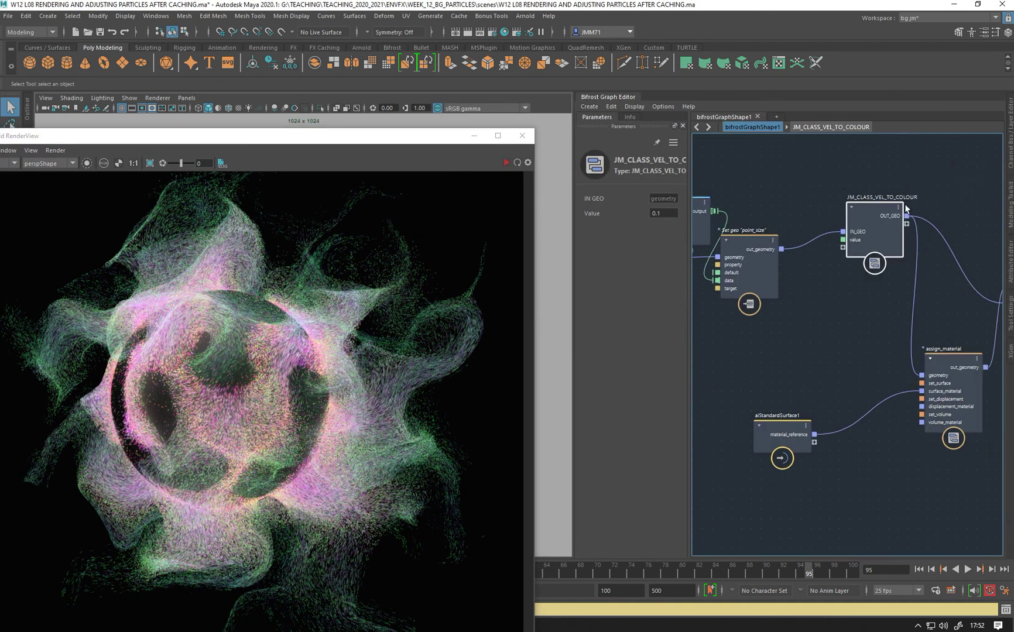
Set the exposed Value of JM_CLASS_VEL_TO_COLOUR to 1.5 and start a live IPR render of the particles
{"action": "left_click", "coordinate": [661, 213]}
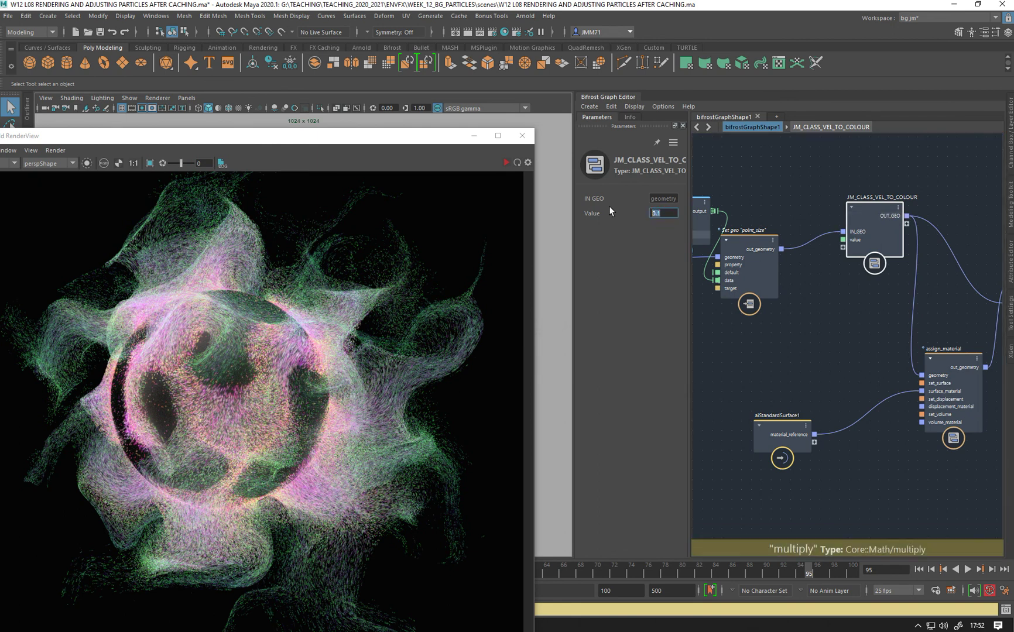
{"action": "type", "text": ".1."}
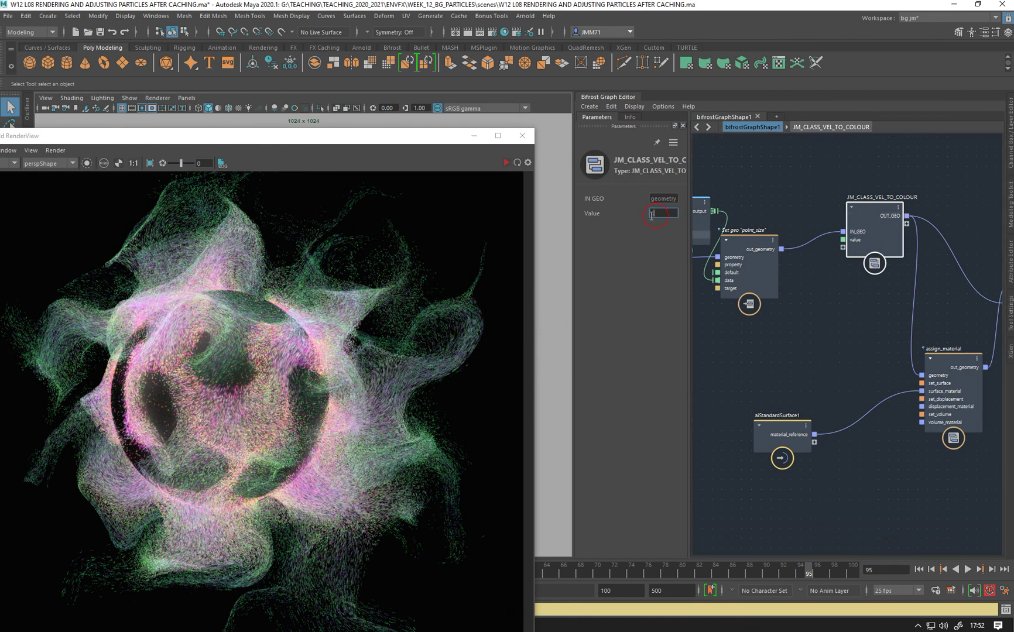
{"action": "type", "text": "5"}
{"action": "key", "text": "Return"}
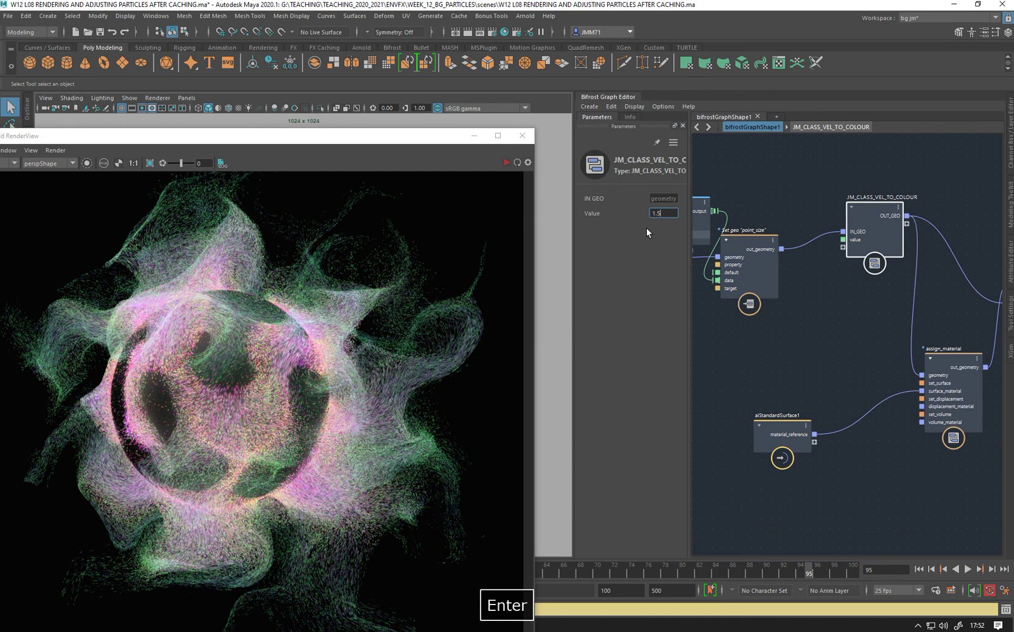
{"action": "left_click", "coordinate": [506, 163]}
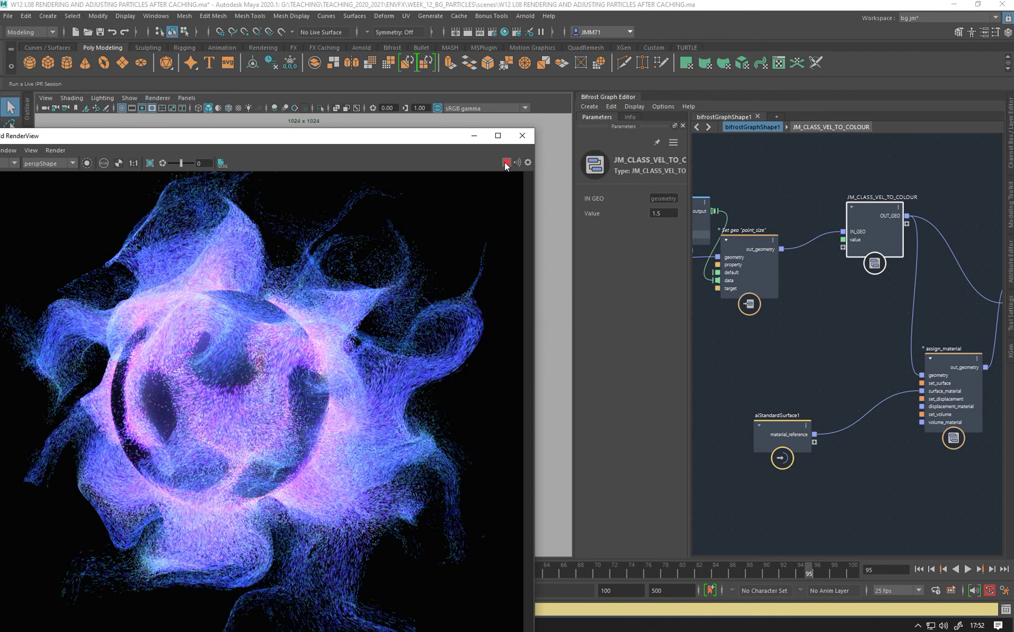
Set the exposed Value of JM_CLASS_VEL_TO_COLOUR to 0.8 with the live IPR render running
{"action": "left_click", "coordinate": [663, 213]}
{"action": "type", "text": "."}
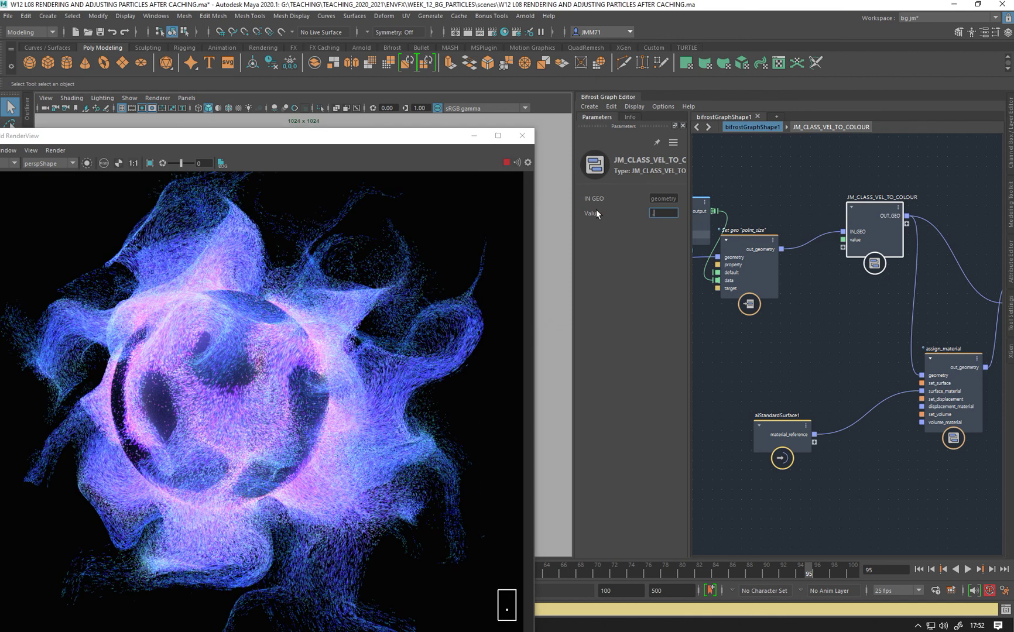
{"action": "type", "text": "8"}
{"action": "key", "text": "Return"}
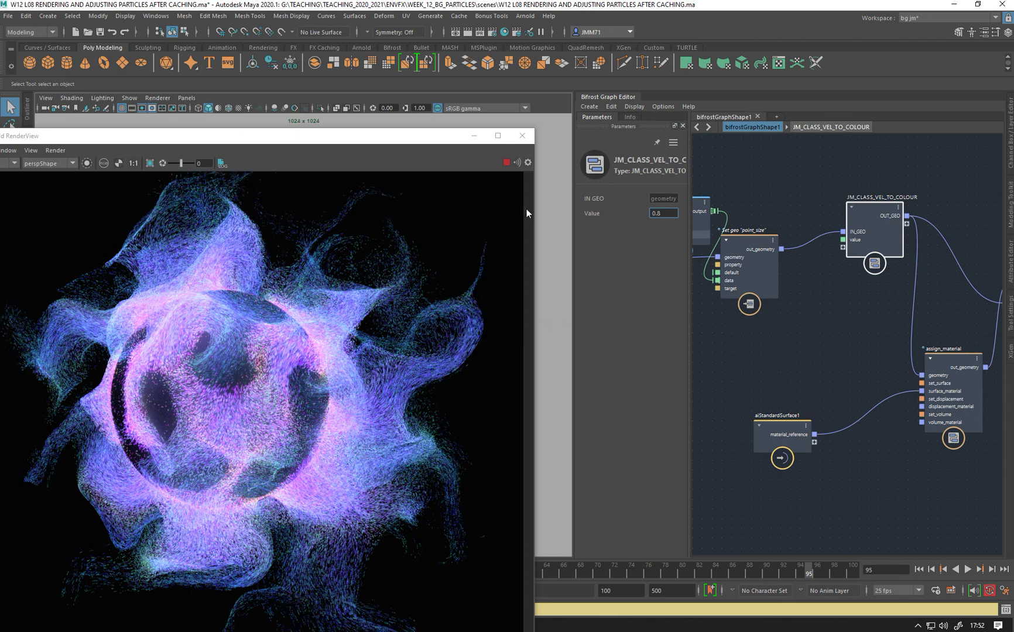
Move the Arnold RenderView beside the Bifrost Graph Editor's parameters and bring the point_size nodes into view
{"action": "left_click_drag", "start_coordinate": [251, 138], "coordinate": [429, 63]}
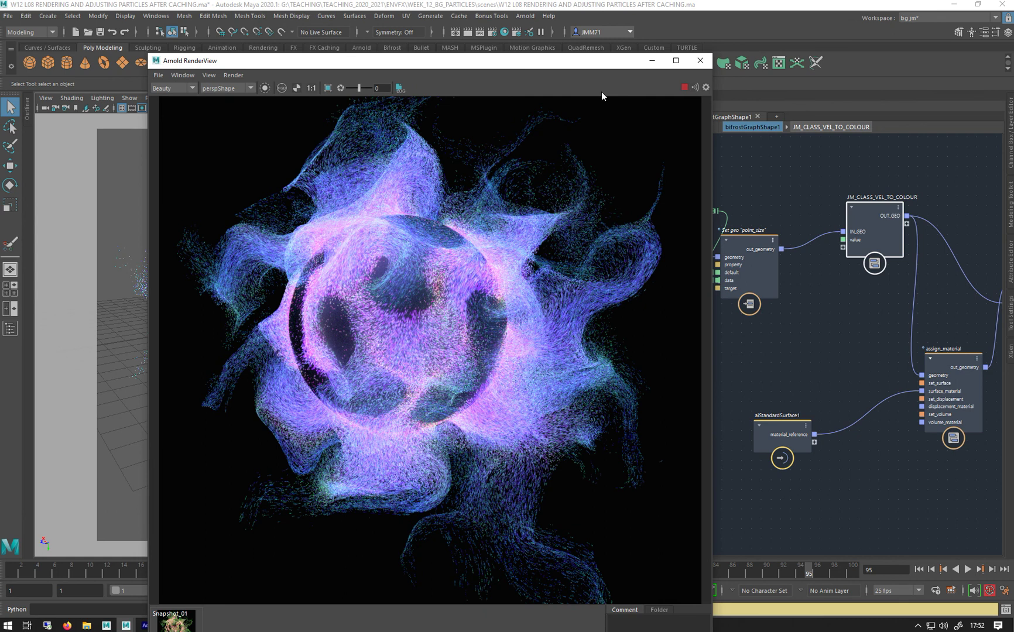
{"action": "left_click_drag", "start_coordinate": [552, 62], "coordinate": [405, 88]}
{"action": "middle_click_drag", "start_coordinate": [726, 219], "coordinate": [962, 212], "text": "alt"}
{"action": "scroll", "coordinate": [828, 295], "scroll_direction": "down", "scroll_amount": 2}
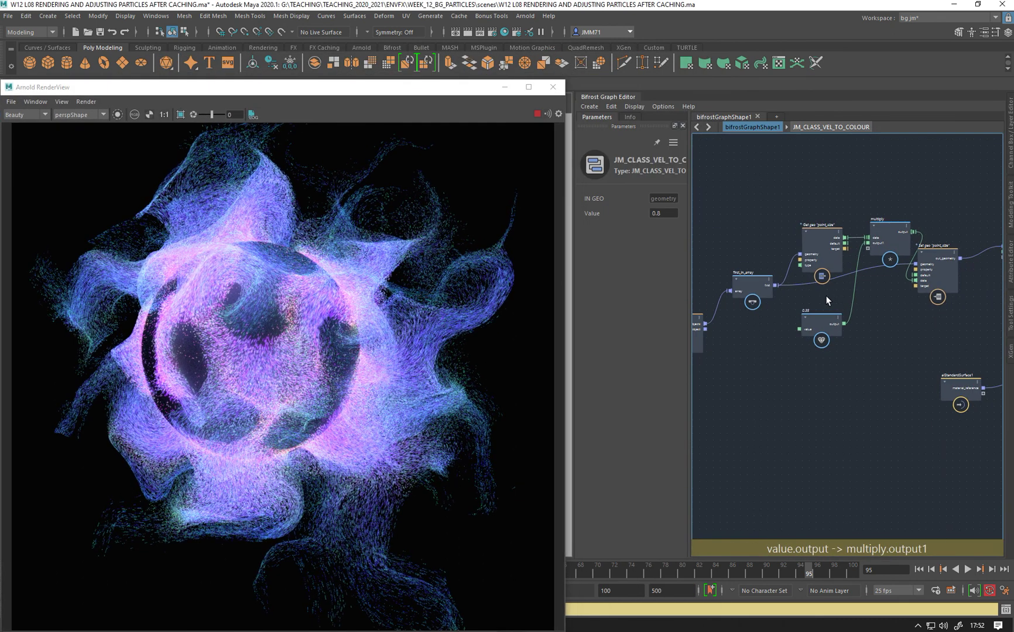